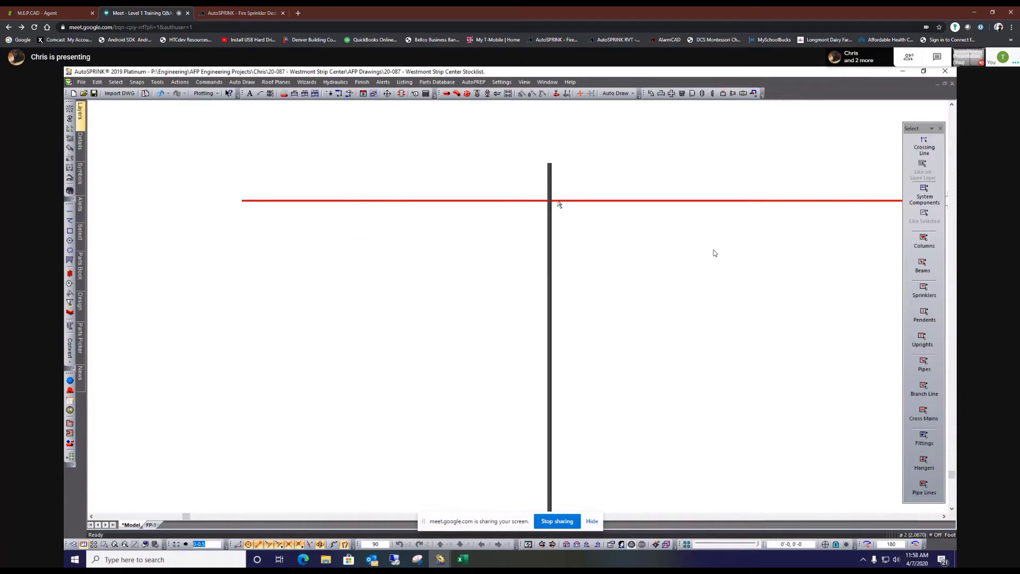
# Try Cleanup Intersections on the vertical main alone where the continuous horizontal pipe crosses it
pyautogui.scroll(2, 554, 203)
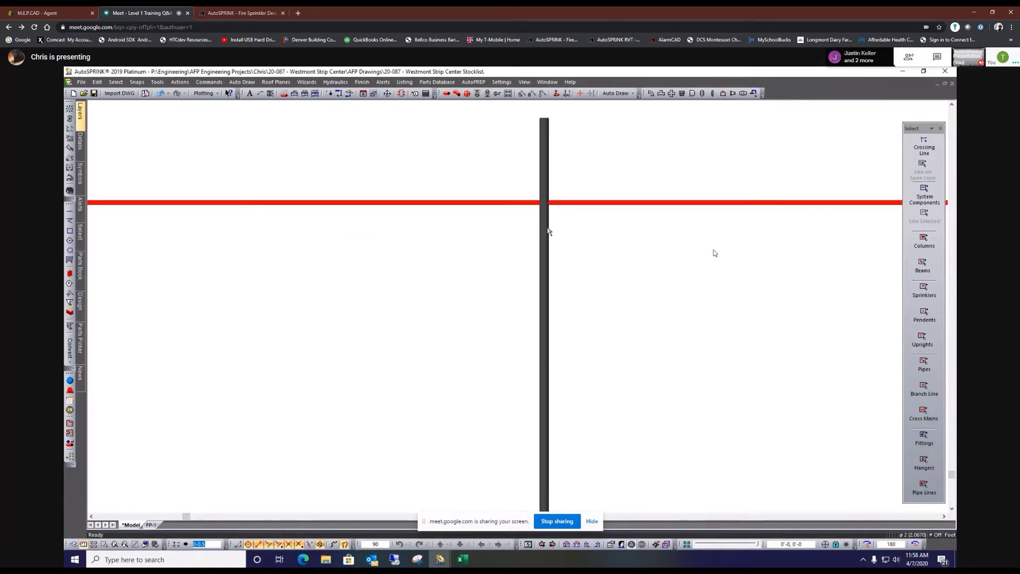
pyautogui.click(547, 231)
pyautogui.rightClick(553, 230)
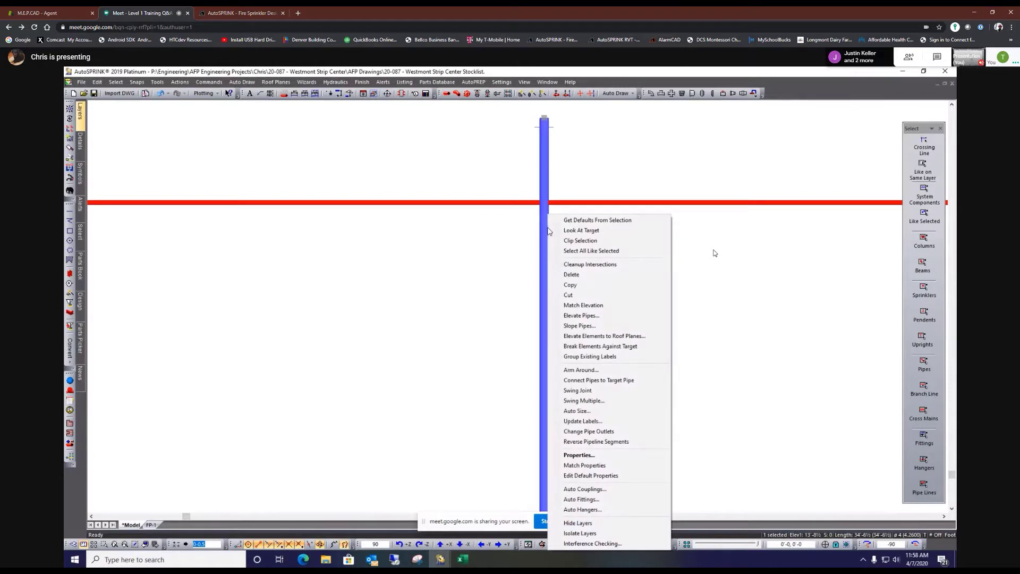
pyautogui.click(597, 263)
pyautogui.scroll(5, 535, 196)
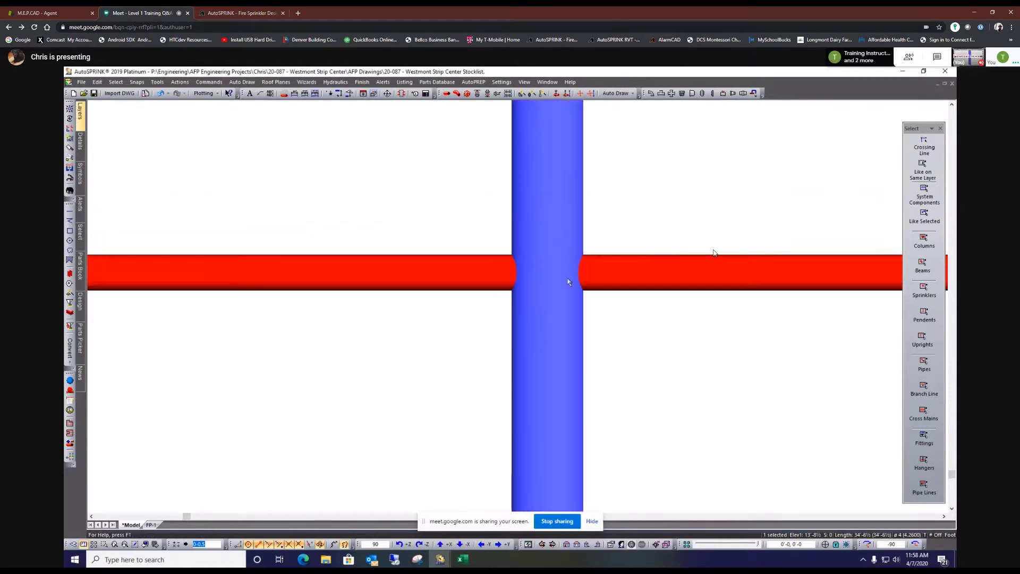
# Shorten the horizontal pipe by moving its left end onto the vertical main with a perpendicular snap
pyautogui.click(654, 279)
pyautogui.scroll(-5, 483, 258)
pyautogui.scroll(-3, 483, 257)
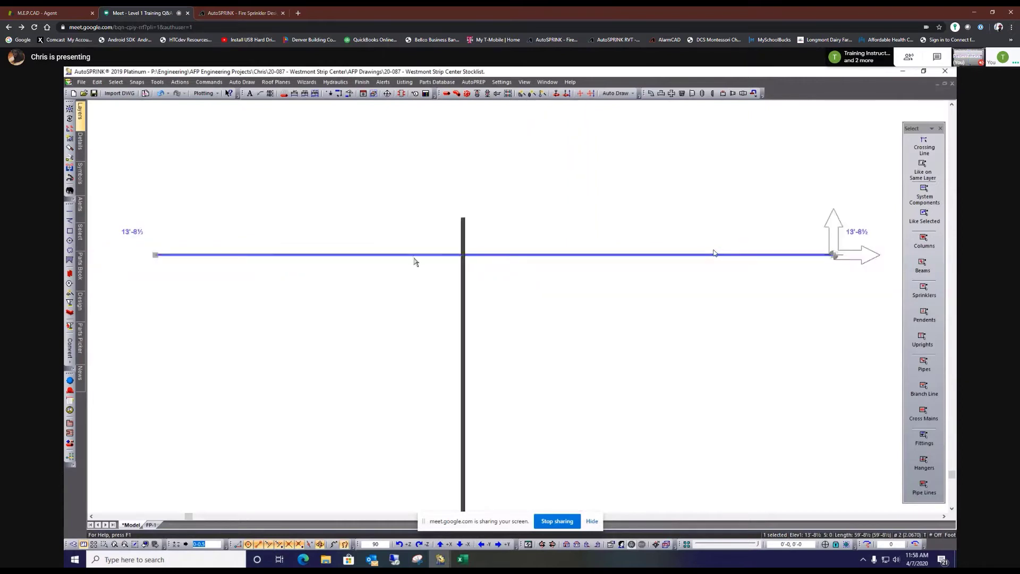
pyautogui.moveTo(242, 255); pyautogui.dragTo(453, 264)
pyautogui.scroll(2, 433, 263)
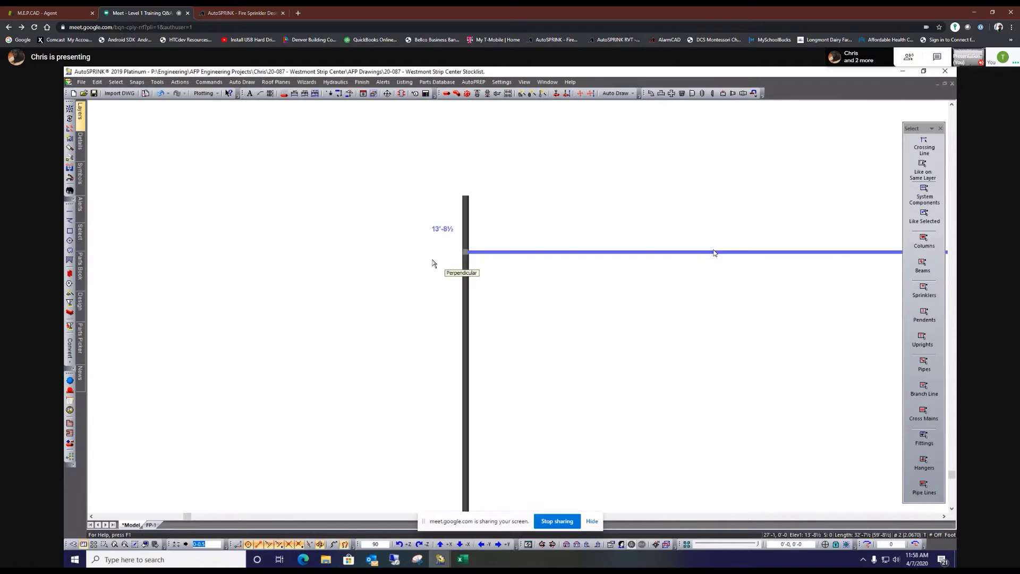
# Draw a separate size 2 continuous pipe from the junction on the vertical main out to the left, in line with the right-hand pipe
pyautogui.rightClick(292, 248)
pyautogui.click(334, 296)
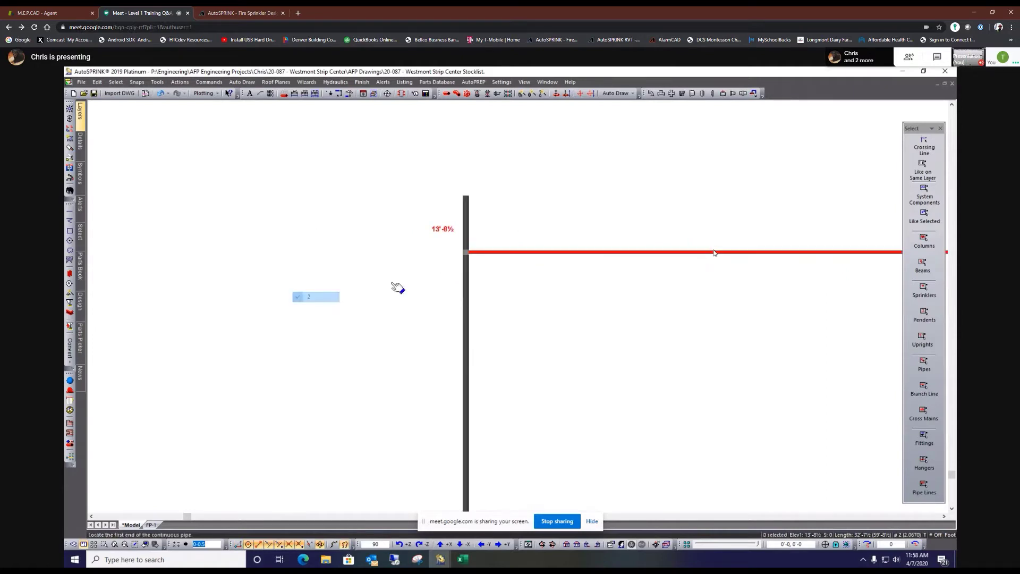
pyautogui.click(466, 252)
pyautogui.scroll(-2, 290, 236)
pyautogui.scroll(-2, 289, 236)
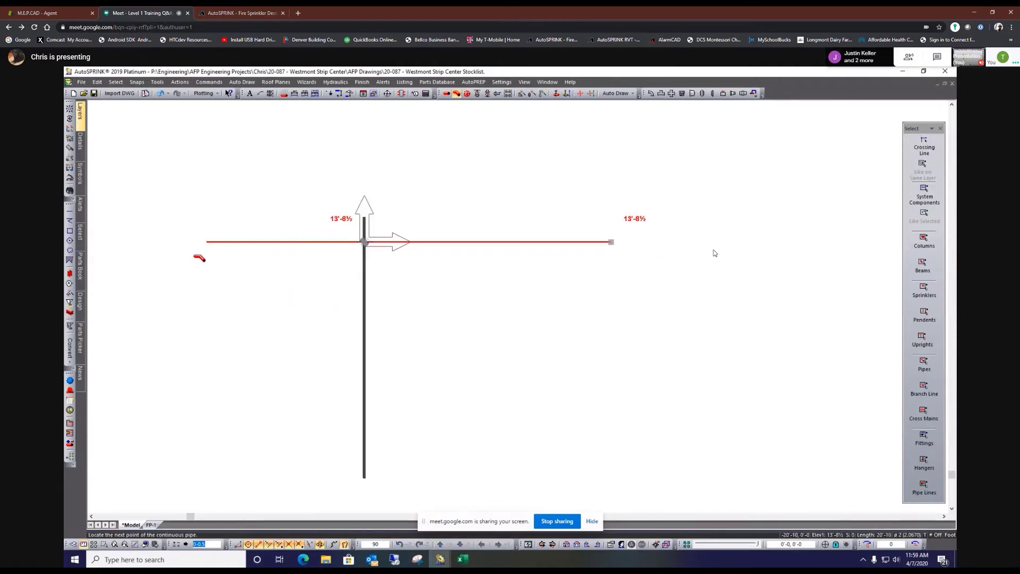
pyautogui.click(194, 247)
pyautogui.press('Escape')
pyautogui.scroll(2, 354, 242)
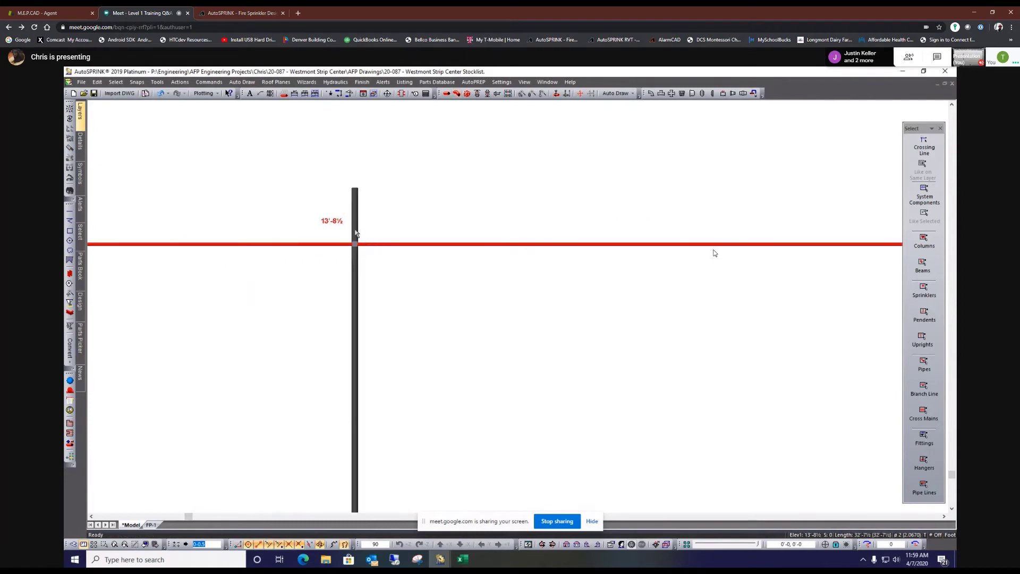
# Run Cleanup Intersections on the vertical main to create outlets for the two separate horizontal pipes
pyautogui.rightClick(355, 214)
pyautogui.click(407, 264)
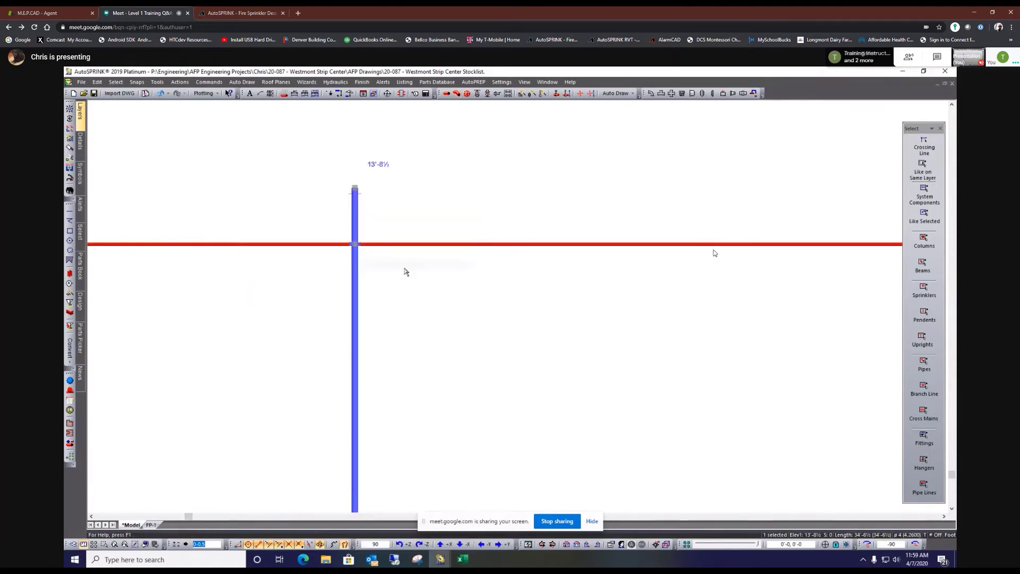
pyautogui.scroll(3, 341, 243)
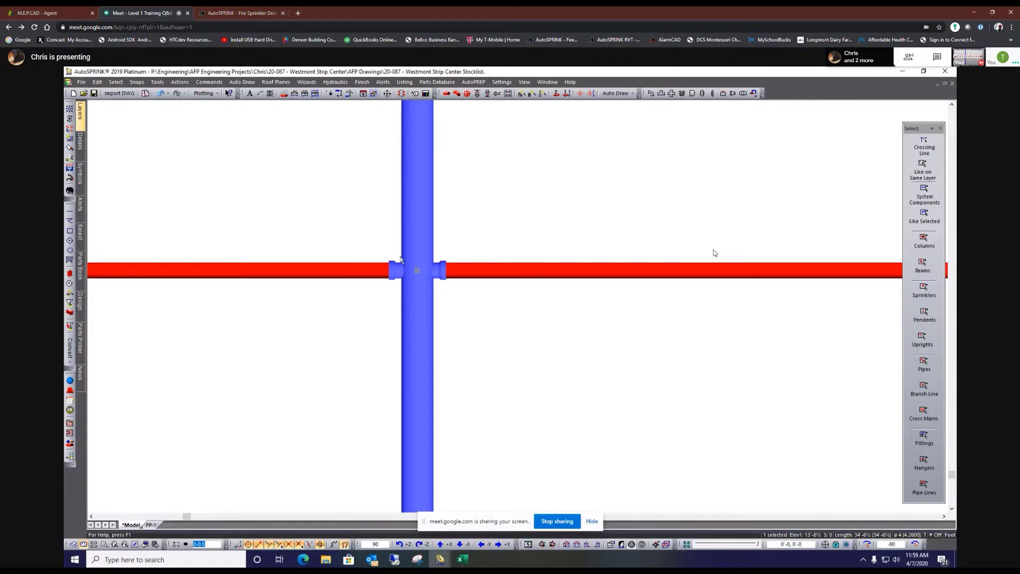
# Pull the left horizontal pipe's end out of its outlet and return it to the centre of the vertical main
pyautogui.click(371, 274)
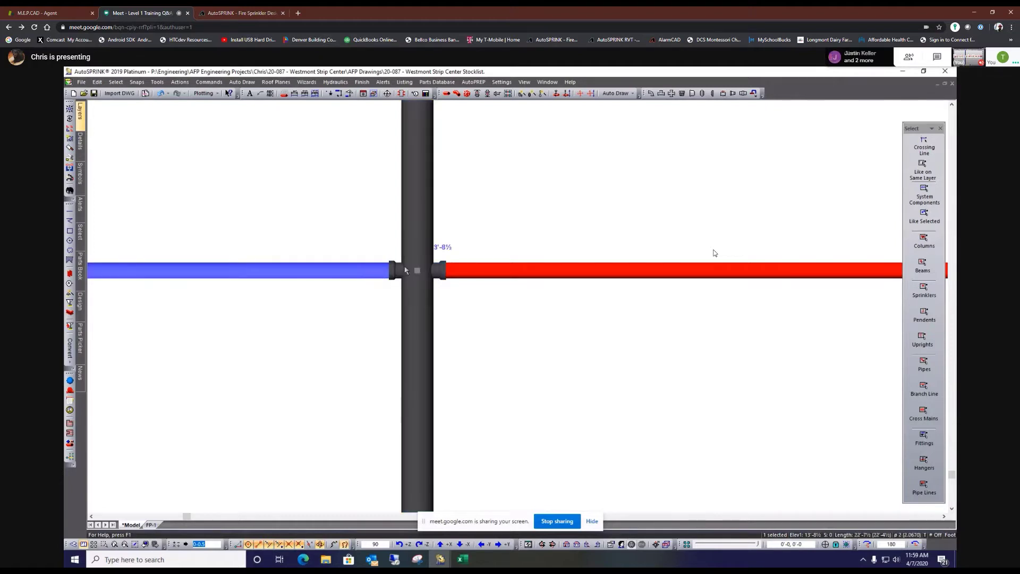
pyautogui.scroll(3, 425, 273)
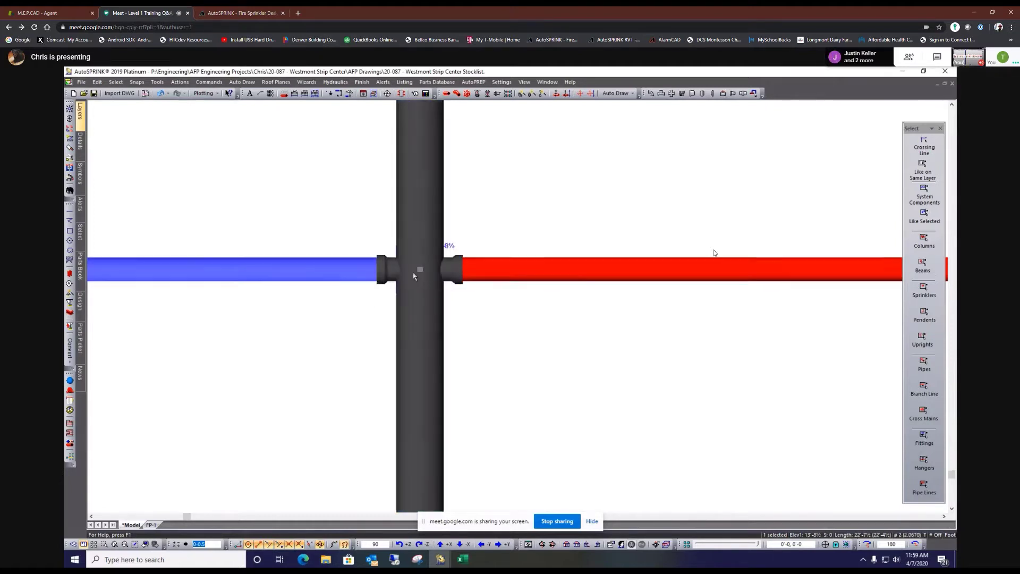
pyautogui.moveTo(428, 272); pyautogui.dragTo(244, 300)
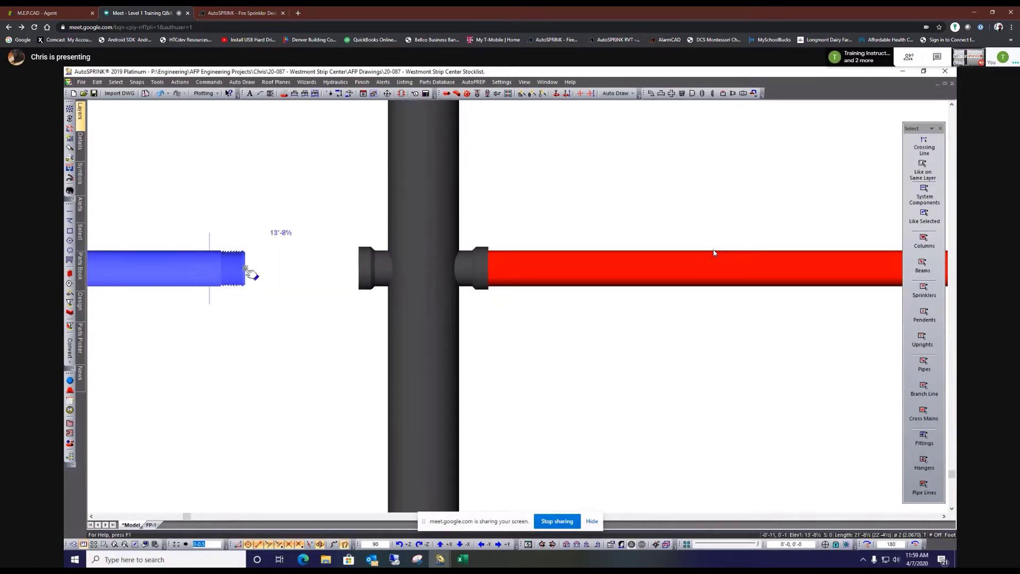
pyautogui.moveTo(250, 275); pyautogui.dragTo(430, 280)
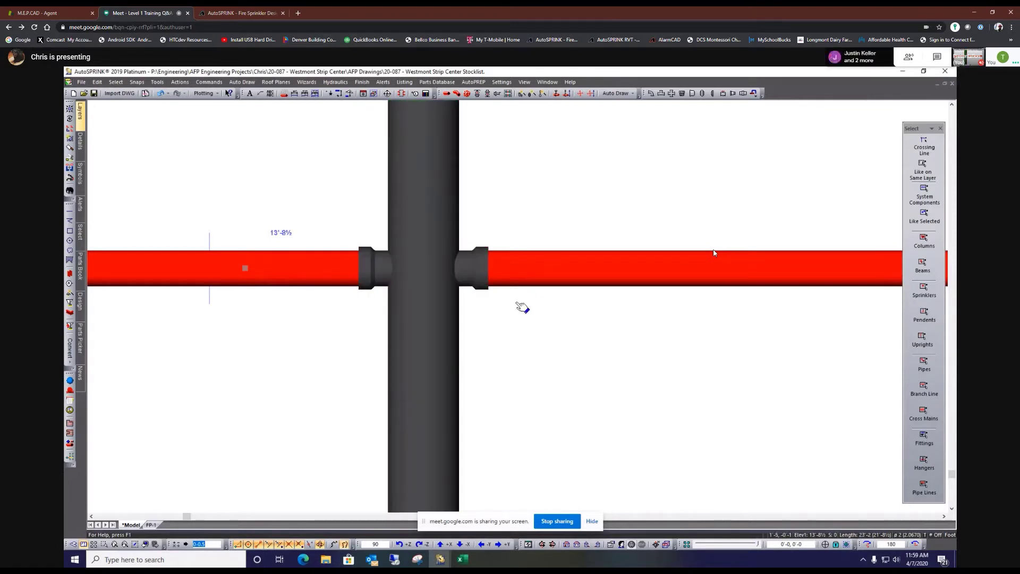
pyautogui.click(431, 272)
pyautogui.press('Escape')
pyautogui.scroll(-3, 603, 380)
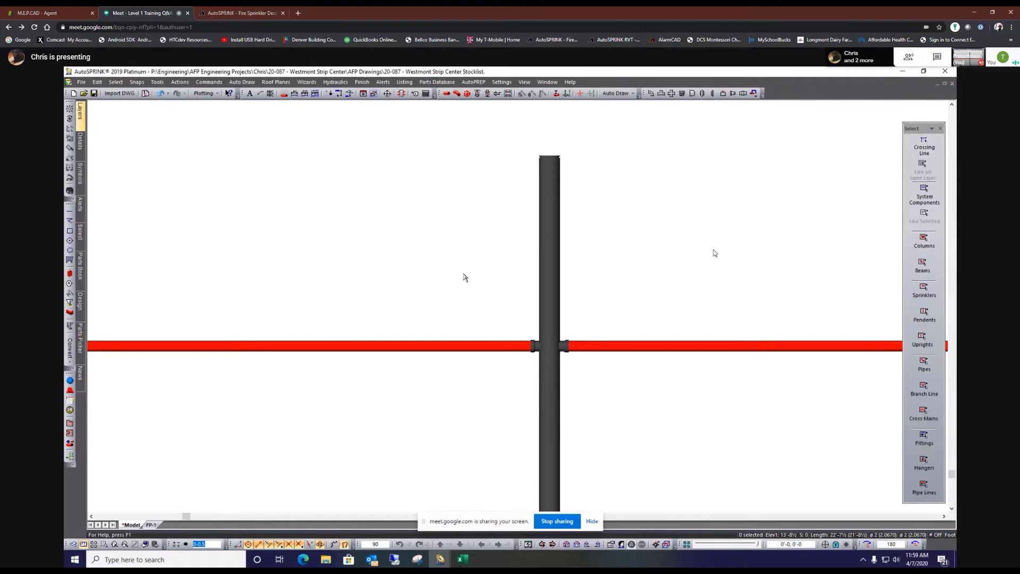
# Undo the outlet cleanup and the pipe edits back to the single horizontal pipe crossing the main
pyautogui.click(161, 94)
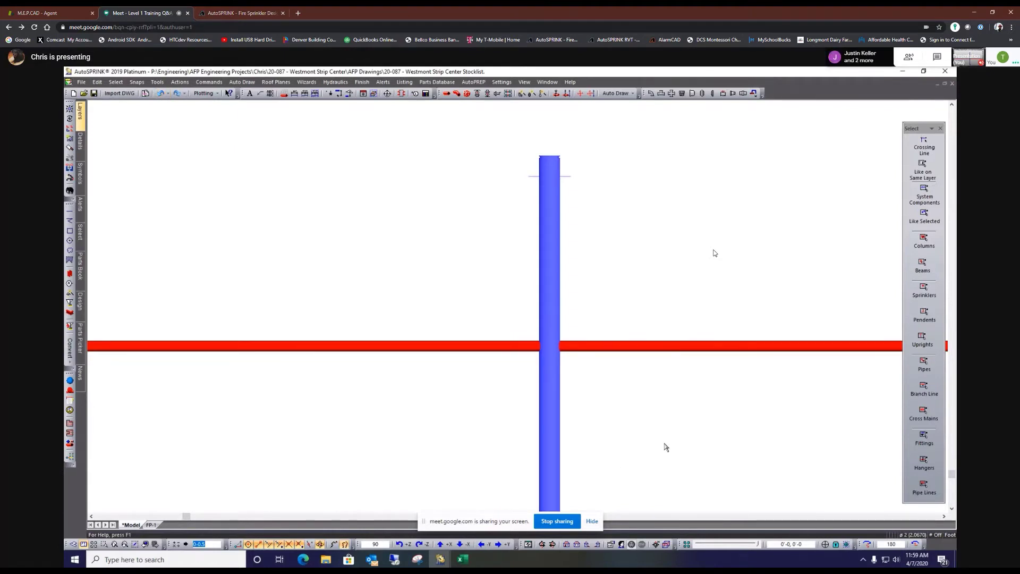
pyautogui.rightClick(601, 345)
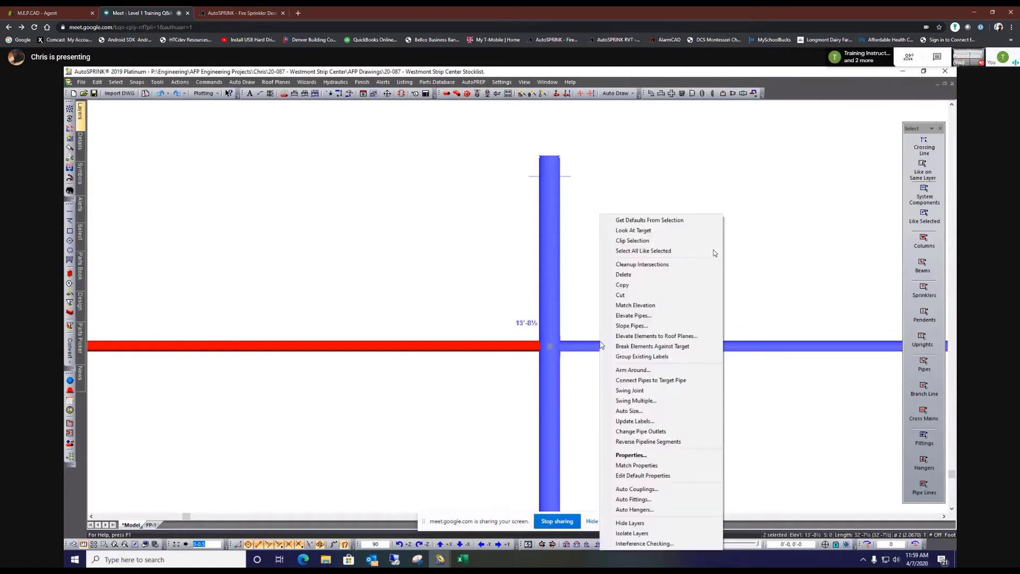
pyautogui.click(584, 384)
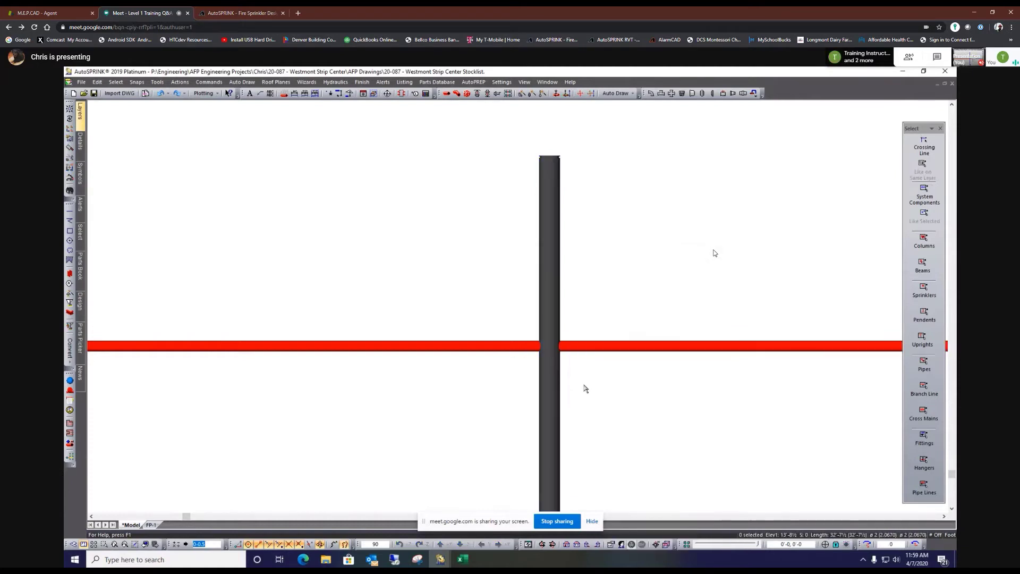
pyautogui.click(162, 98)
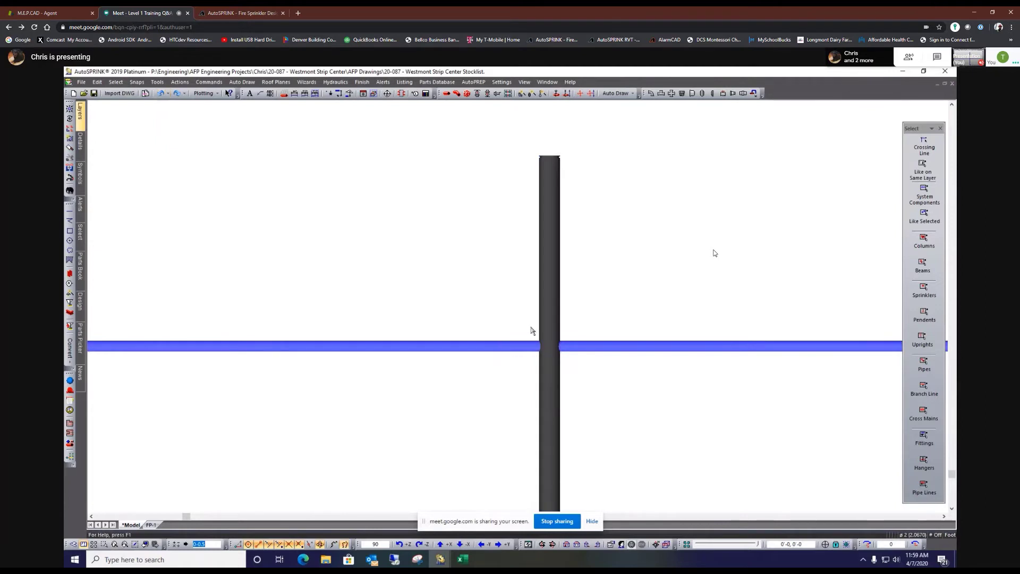
# Run Cleanup Intersections with both the vertical main and the crossing horizontal pipe selected
pyautogui.click(546, 317)
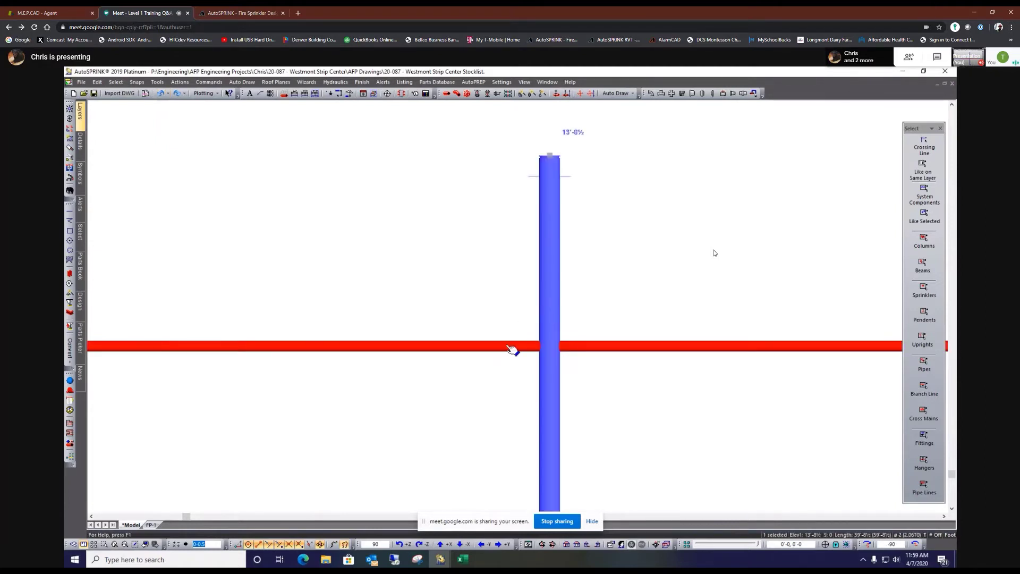
pyautogui.click(512, 346)
pyautogui.keyDown('ctrl'); pyautogui.click(540, 311); pyautogui.keyUp('ctrl')
pyautogui.rightClick(540, 311)
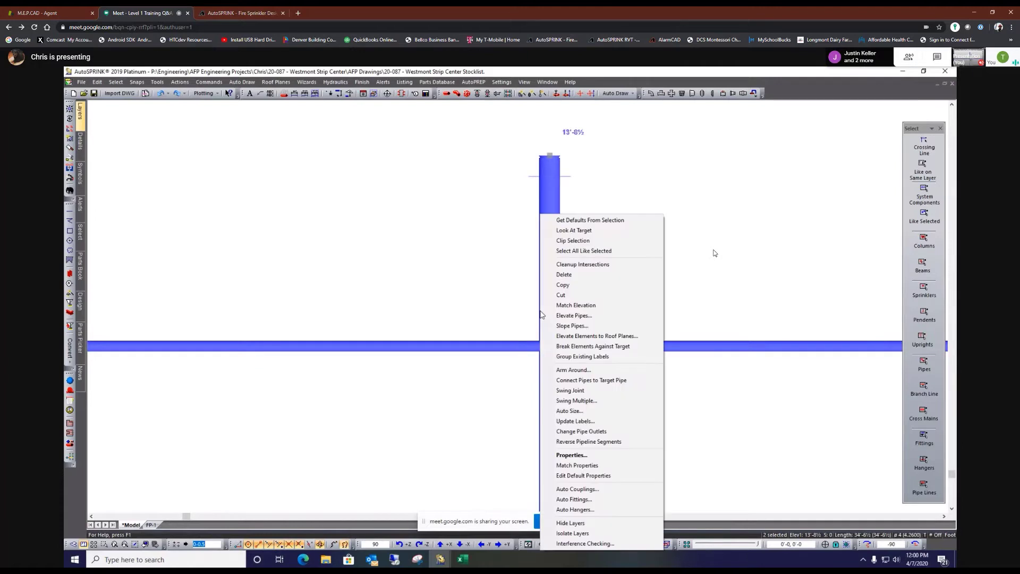
pyautogui.click(603, 271)
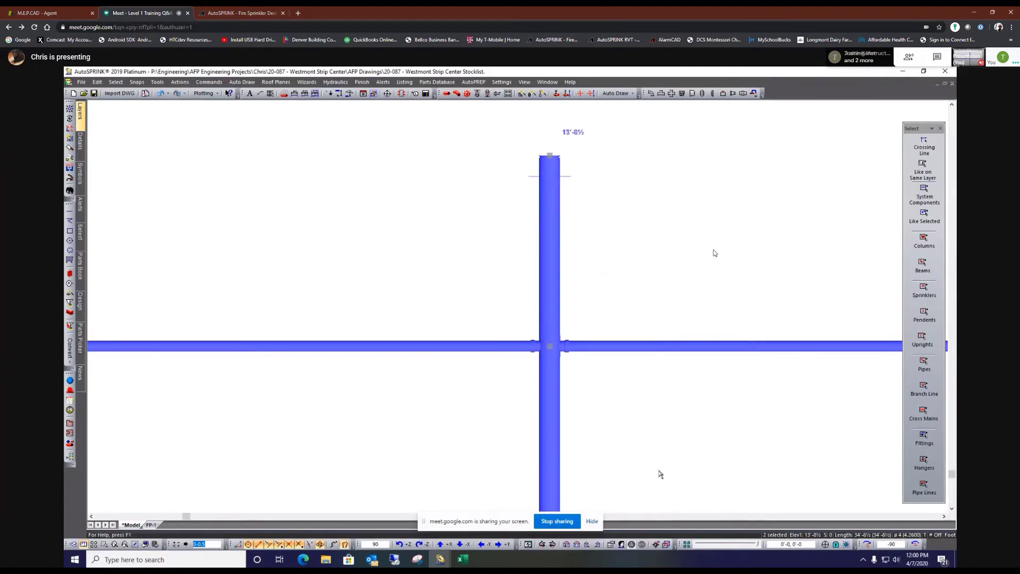
pyautogui.click(648, 439)
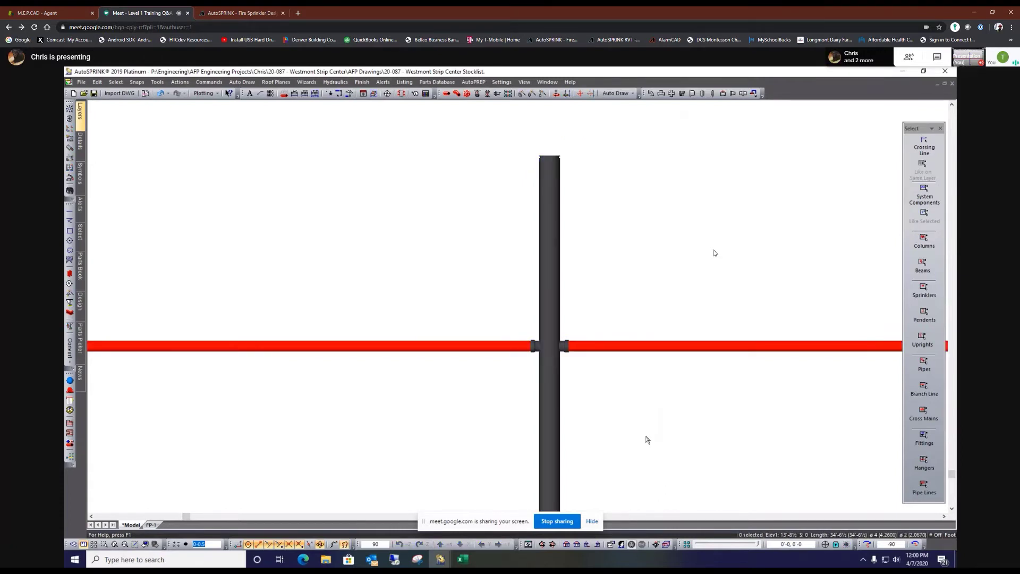
# Set End Prep 1 and End Prep 2 of both horizontal branch line pipes to Grooved
pyautogui.click(460, 347)
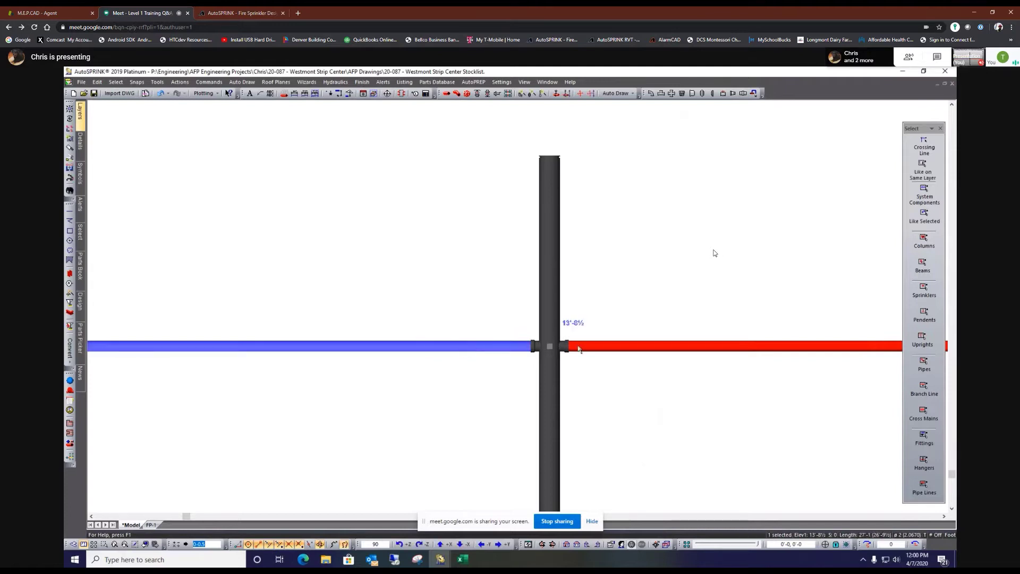
pyautogui.doubleClick(601, 347)
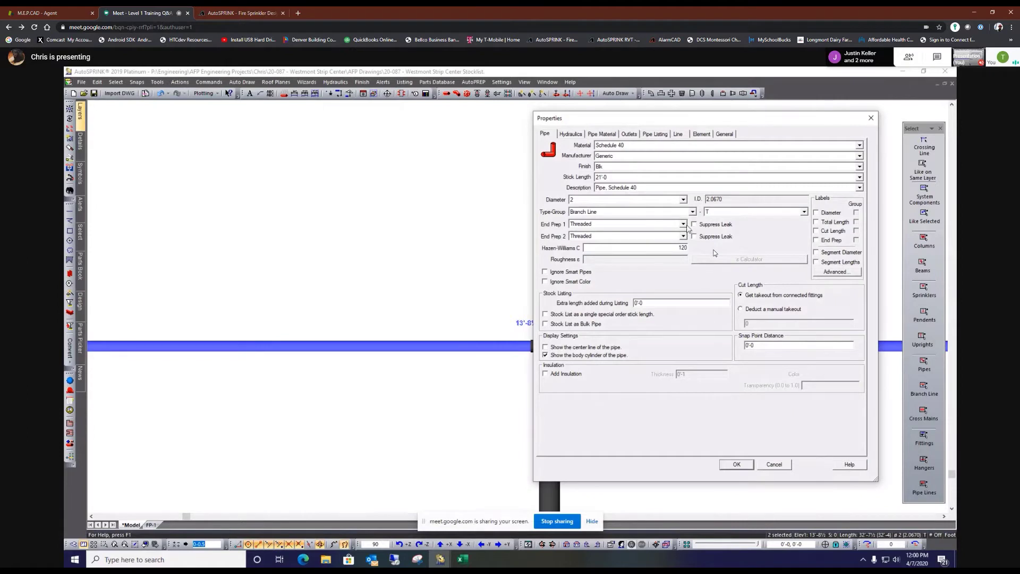
pyautogui.click(684, 224)
pyautogui.click(630, 238)
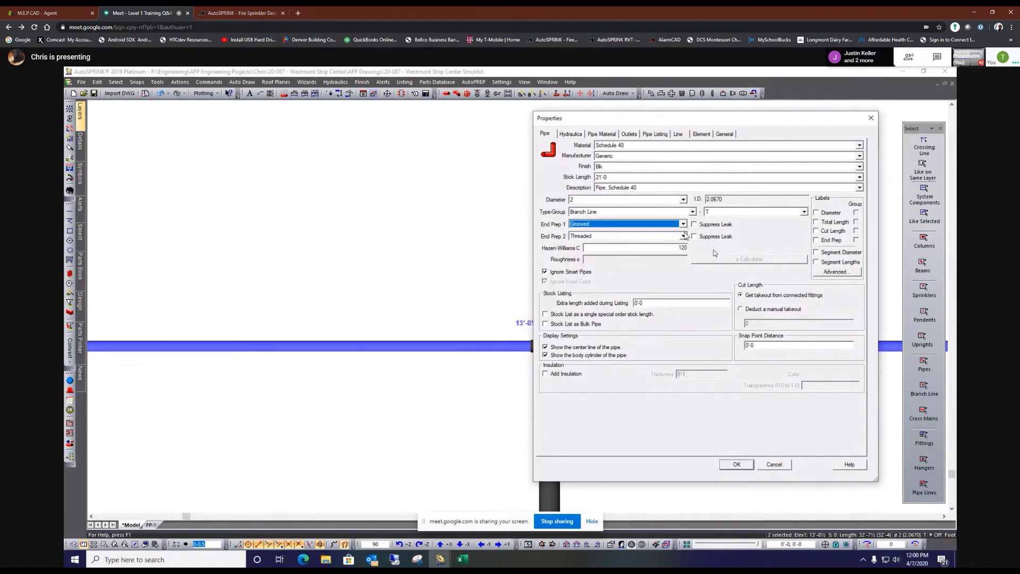
pyautogui.click(684, 236)
pyautogui.click(611, 252)
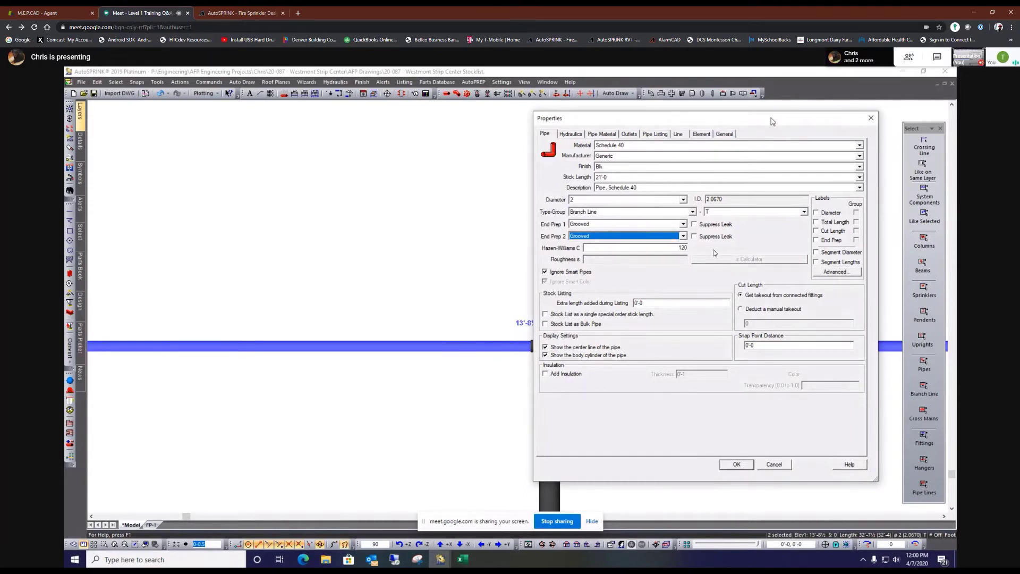
pyautogui.moveTo(771, 121); pyautogui.dragTo(367, 132)
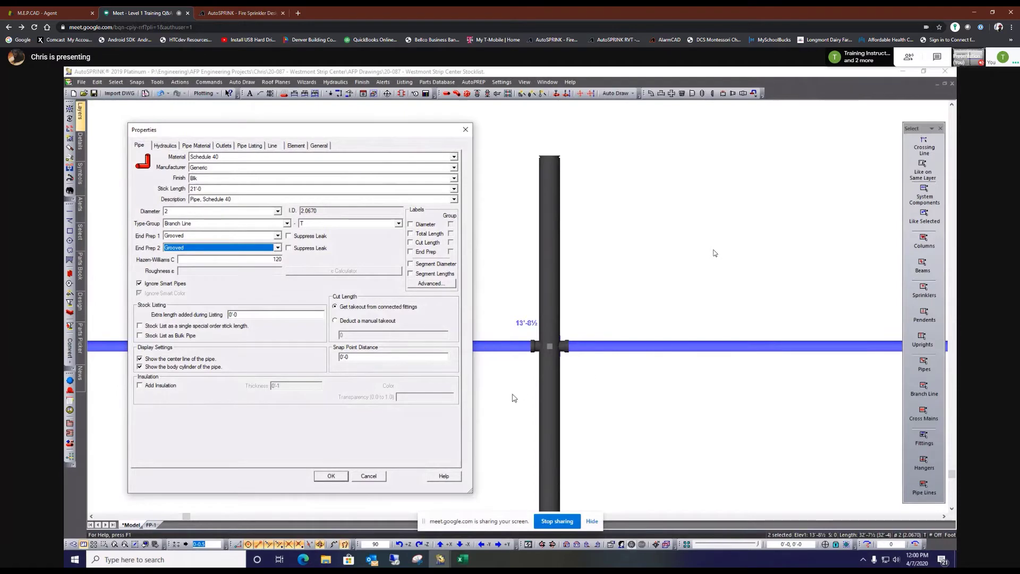
# Change the group of the two Branch Line pipes to W and apply the properties
pyautogui.moveTo(393, 130); pyautogui.dragTo(409, 133)
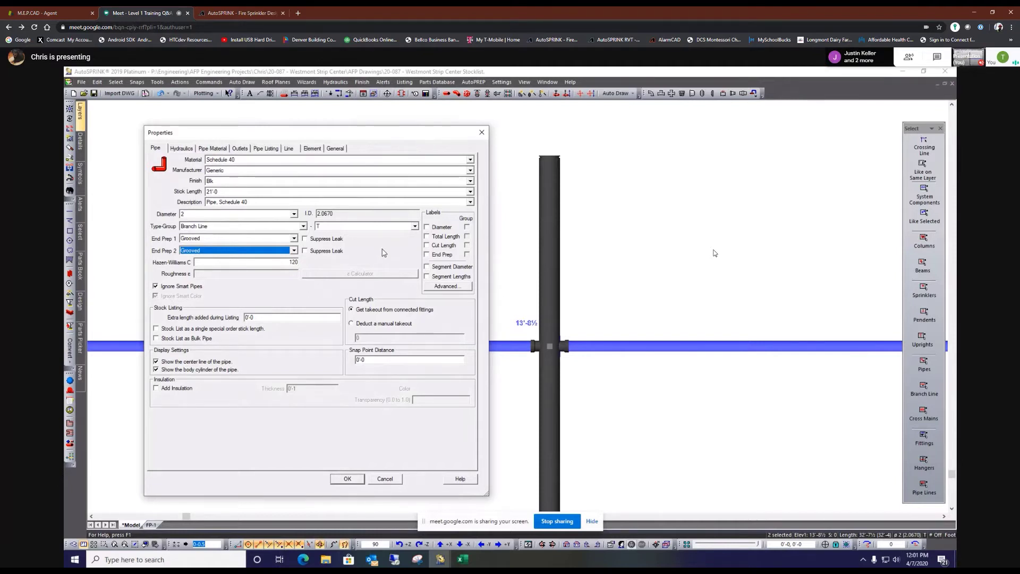
pyautogui.click(415, 227)
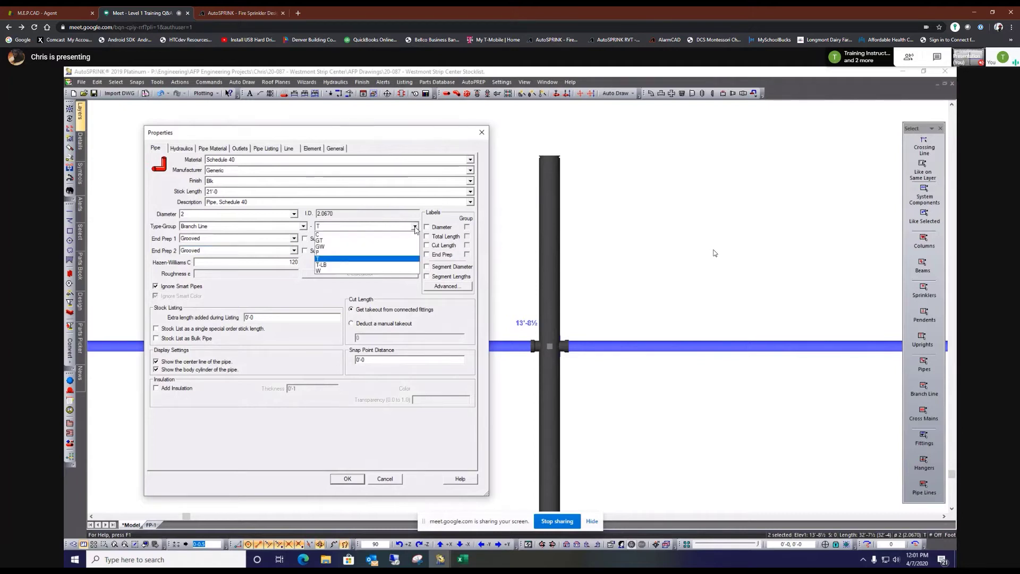
pyautogui.click(334, 272)
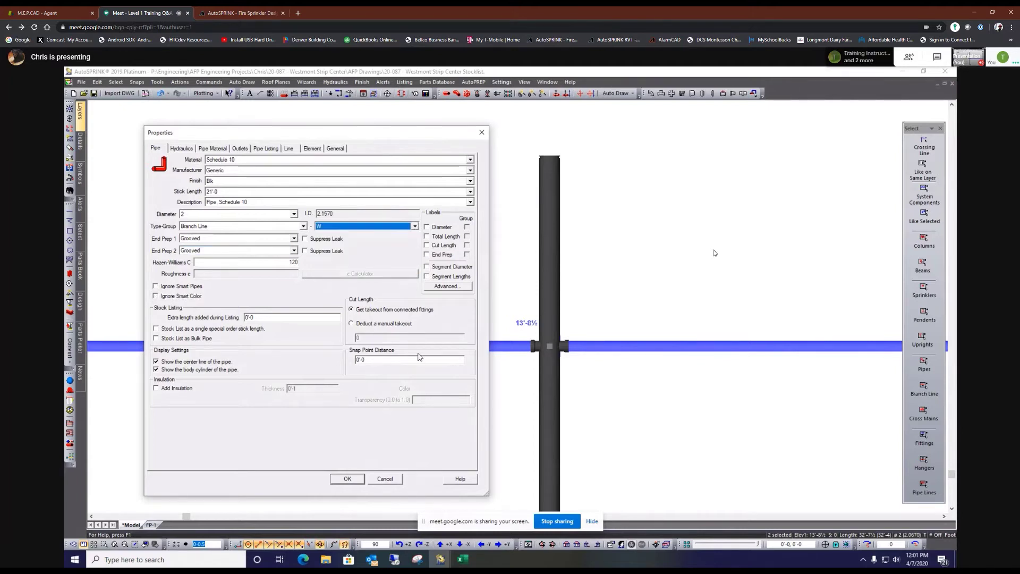
pyautogui.click(355, 480)
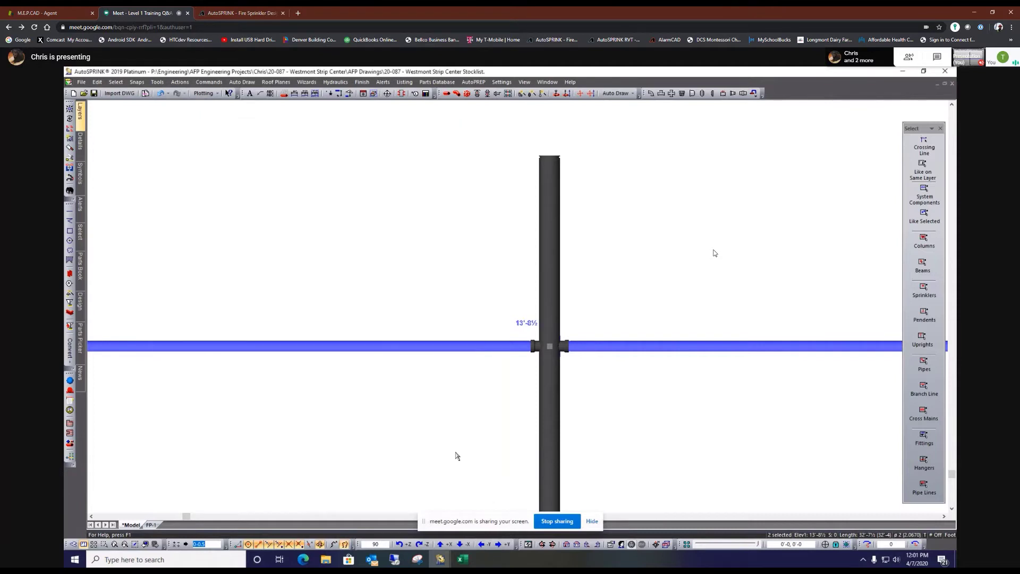
pyautogui.click(421, 270)
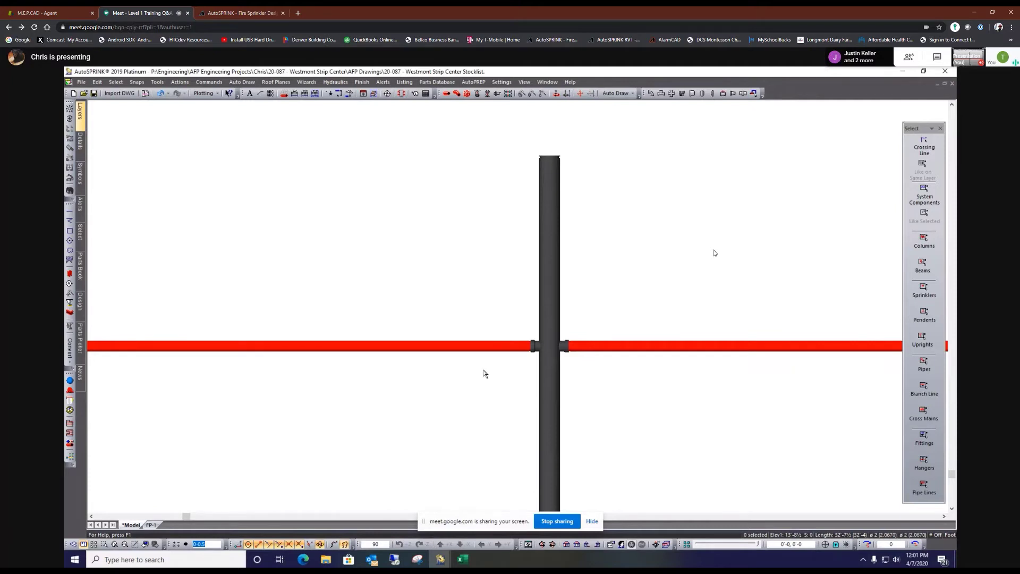
# Run Cleanup Intersections on the vertical main, choosing 4 x 2 - Grooved Shaped Nipple as the pipe outlet fitting
pyautogui.click(551, 319)
pyautogui.rightClick(551, 320)
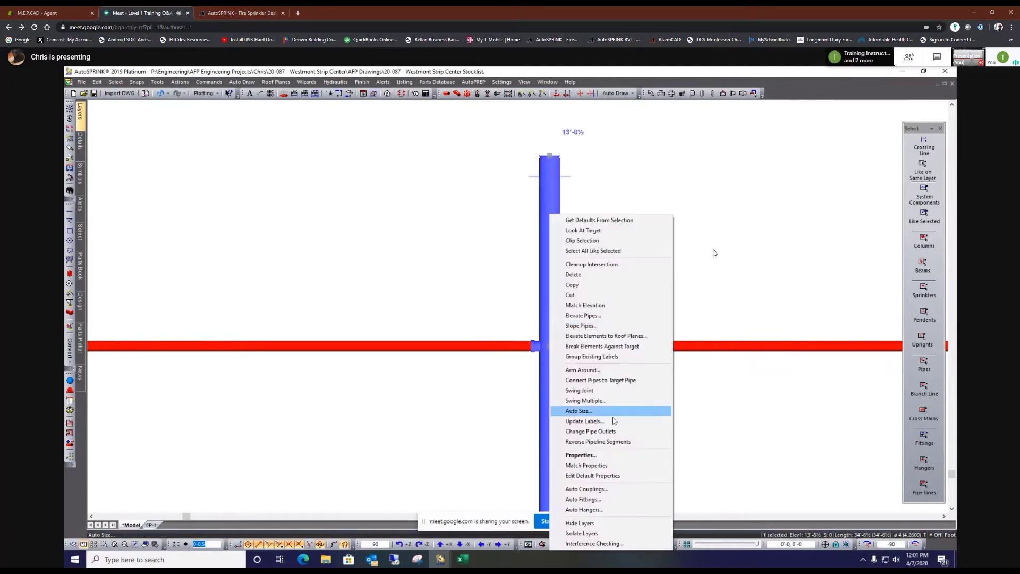
pyautogui.click(594, 266)
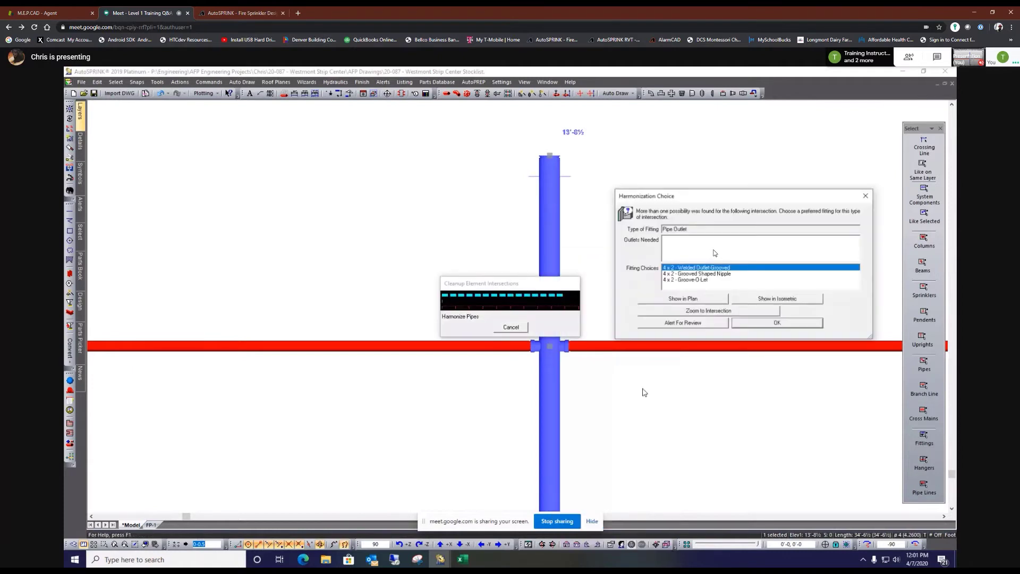
pyautogui.click(696, 280)
pyautogui.click(762, 324)
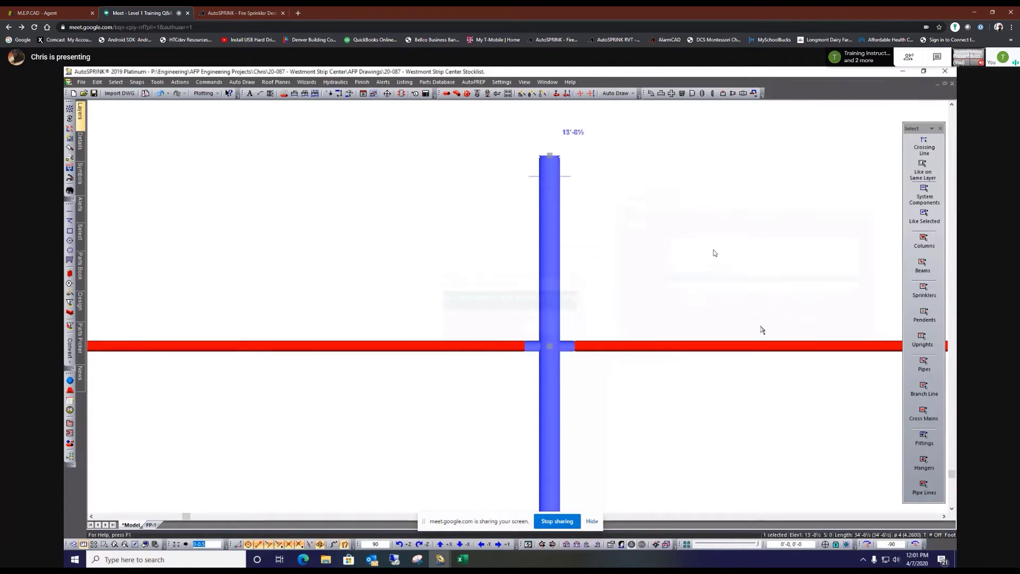
pyautogui.click(664, 455)
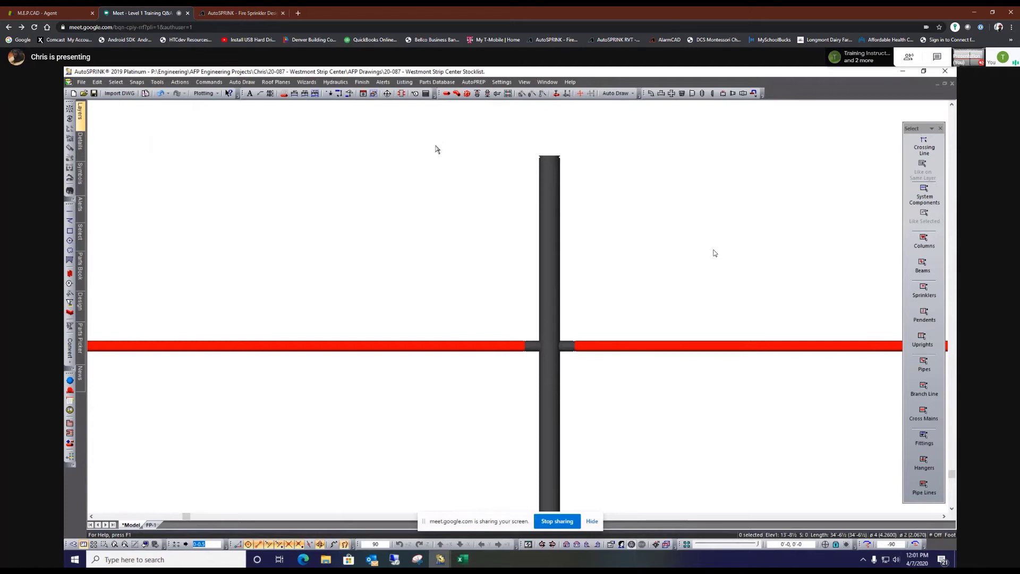
# Examine the group choices and Ignore Smart Pipes option of the branch line pipe left of the main, closing its properties without applying changes
pyautogui.rightClick(439, 201)
pyautogui.press('Escape')
pyautogui.click(468, 344)
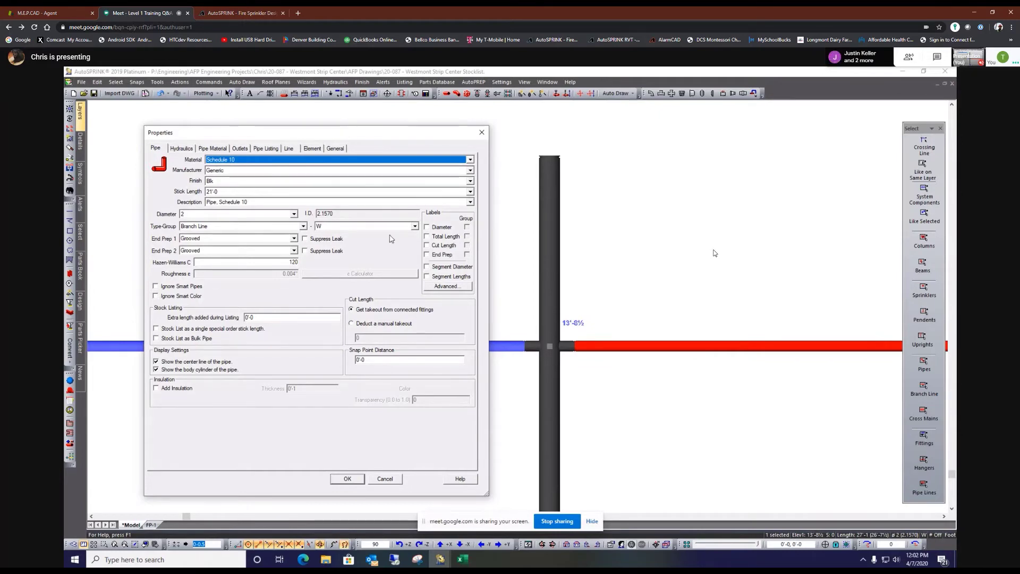
pyautogui.click(414, 227)
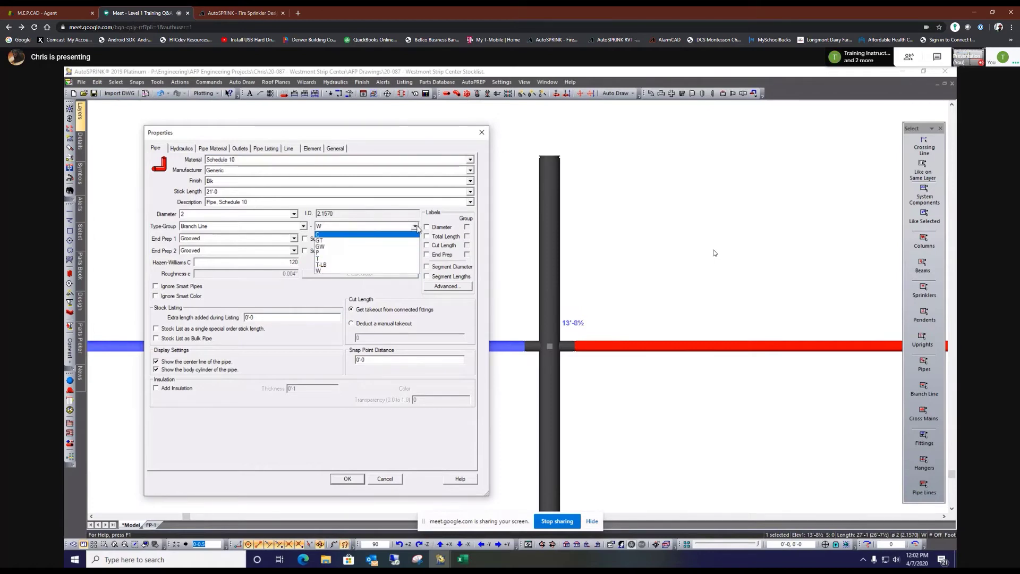
pyautogui.click(415, 227)
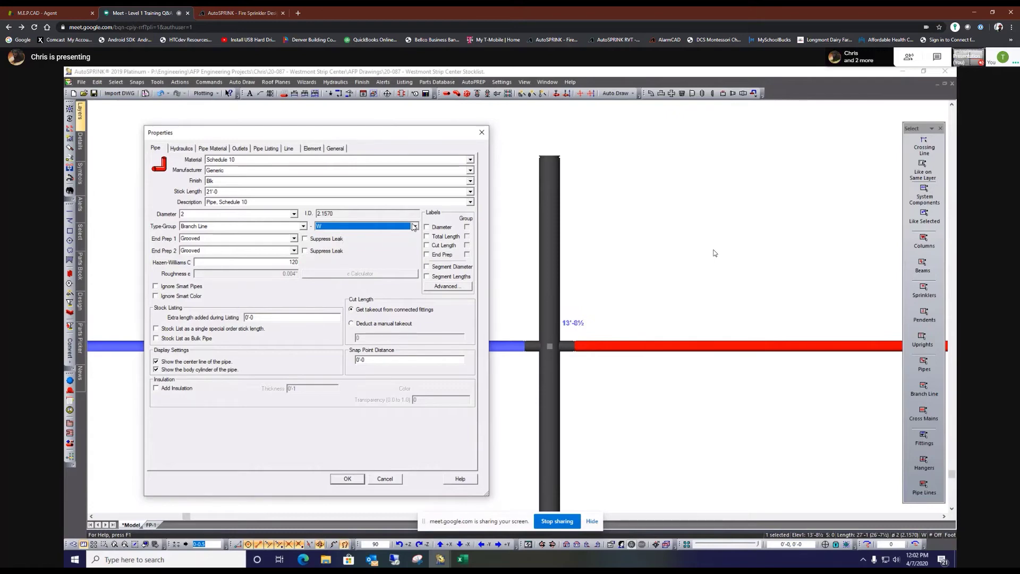
pyautogui.moveTo(384, 138); pyautogui.dragTo(424, 144)
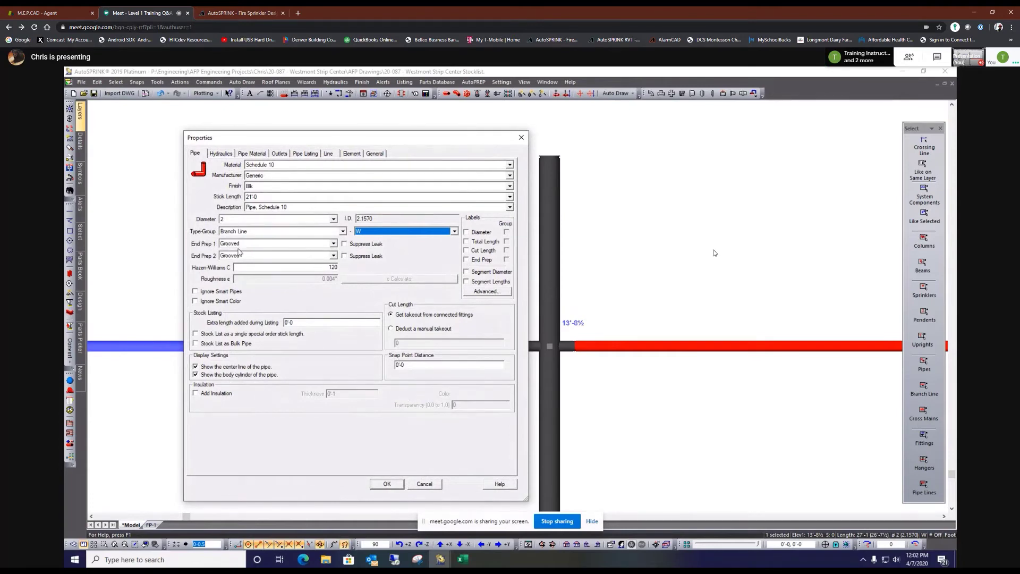
pyautogui.click(195, 292)
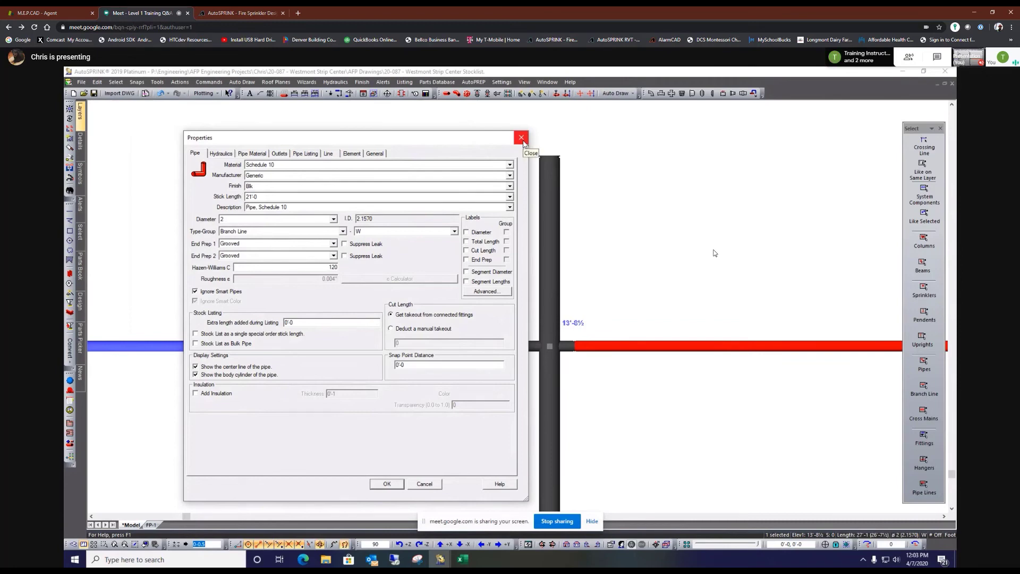
pyautogui.click(522, 138)
pyautogui.click(454, 295)
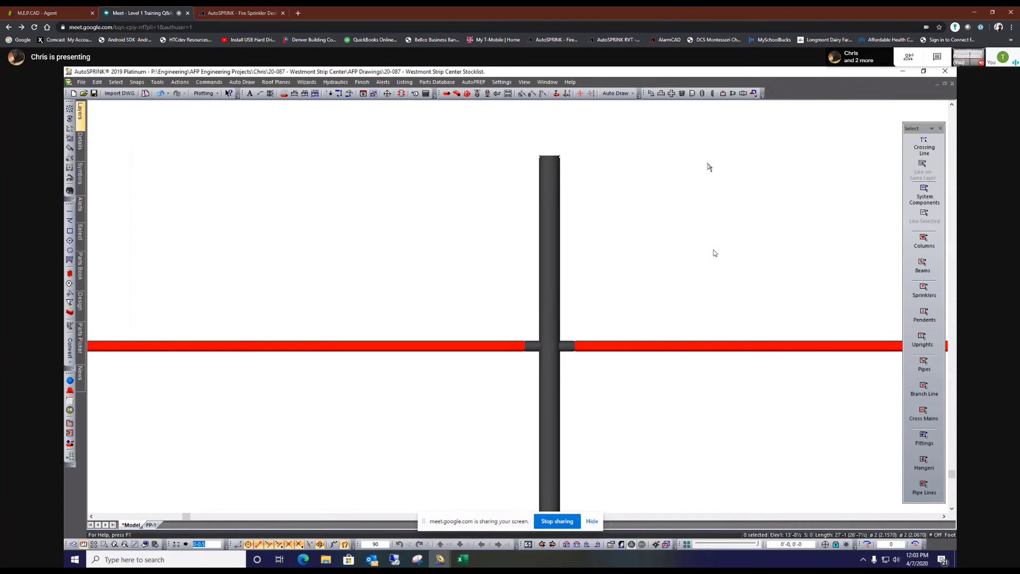
# Place grooved couplings at the upper end of the vertical main and at both branch line outlets
pyautogui.click(702, 93)
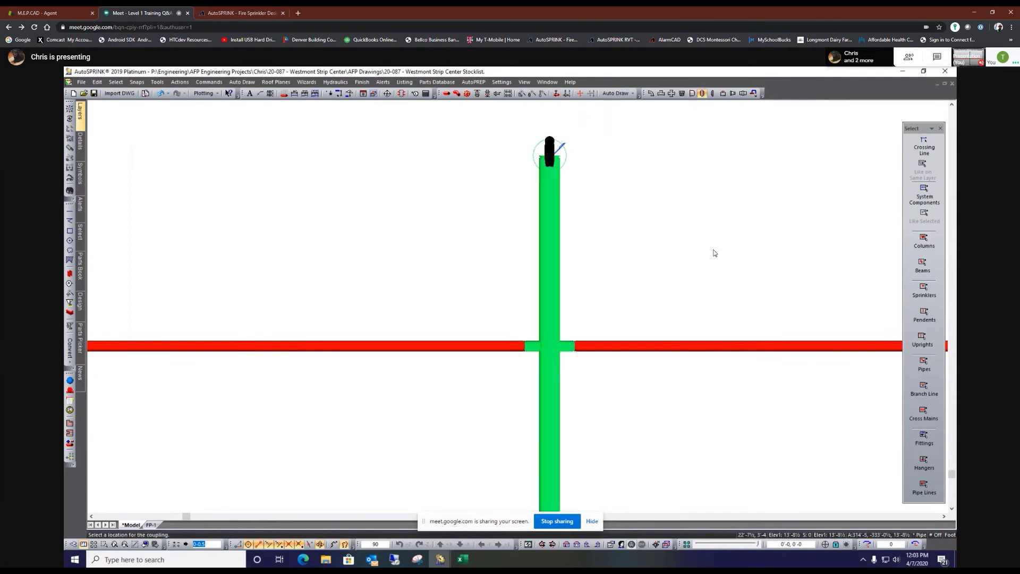
pyautogui.click(556, 152)
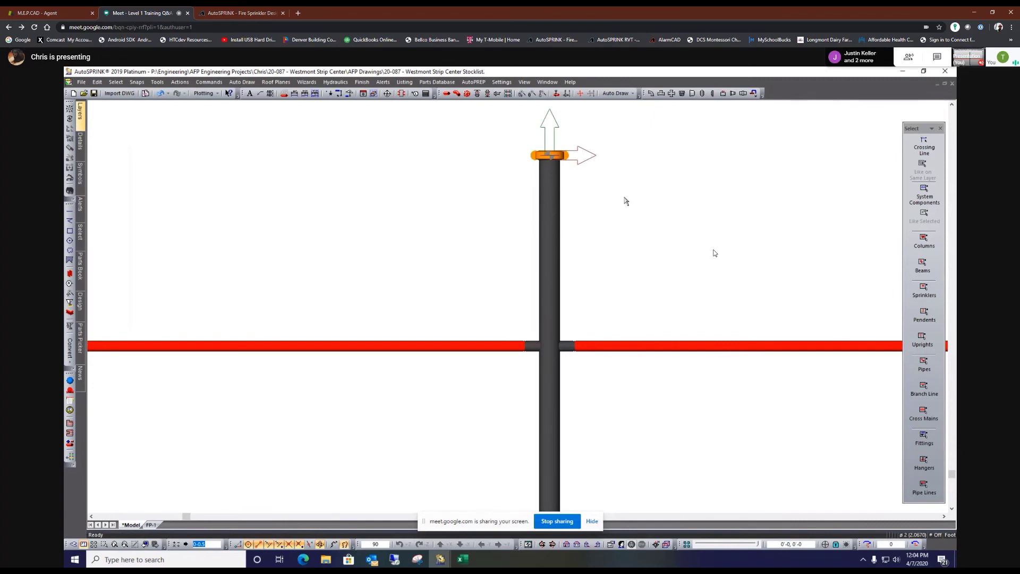
pyautogui.click(702, 94)
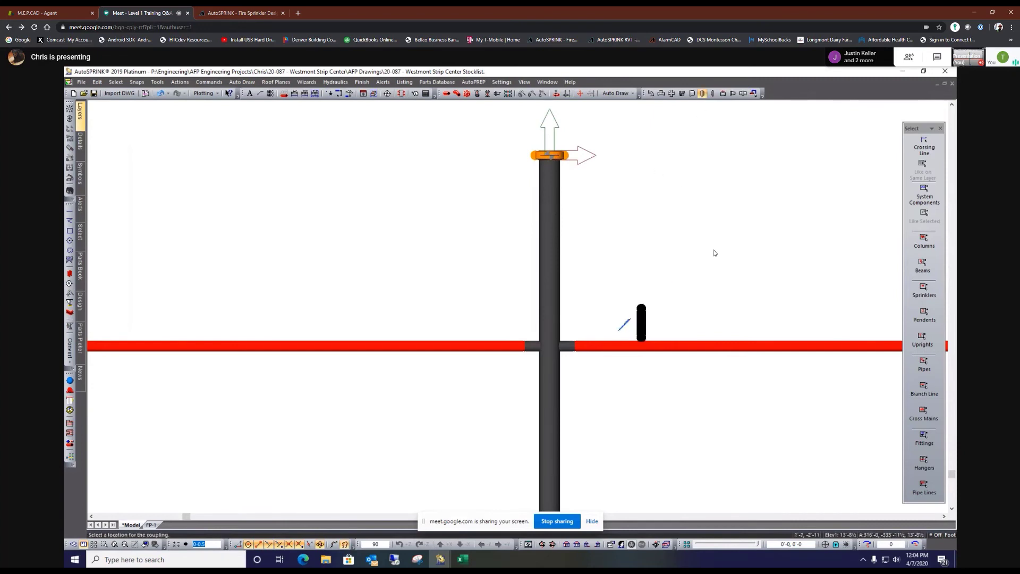
pyautogui.click(574, 346)
pyautogui.click(525, 346)
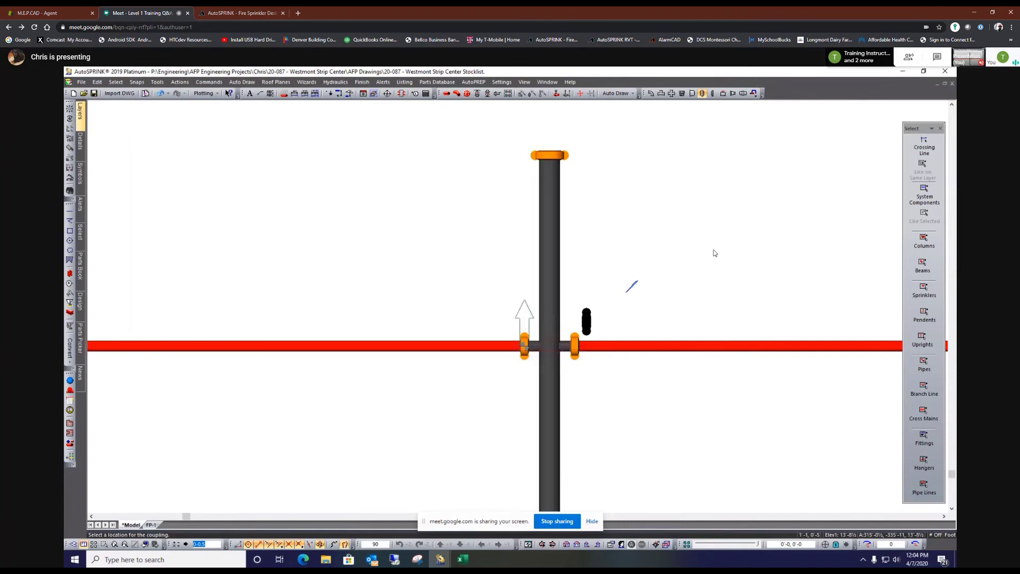
pyautogui.press('Escape')
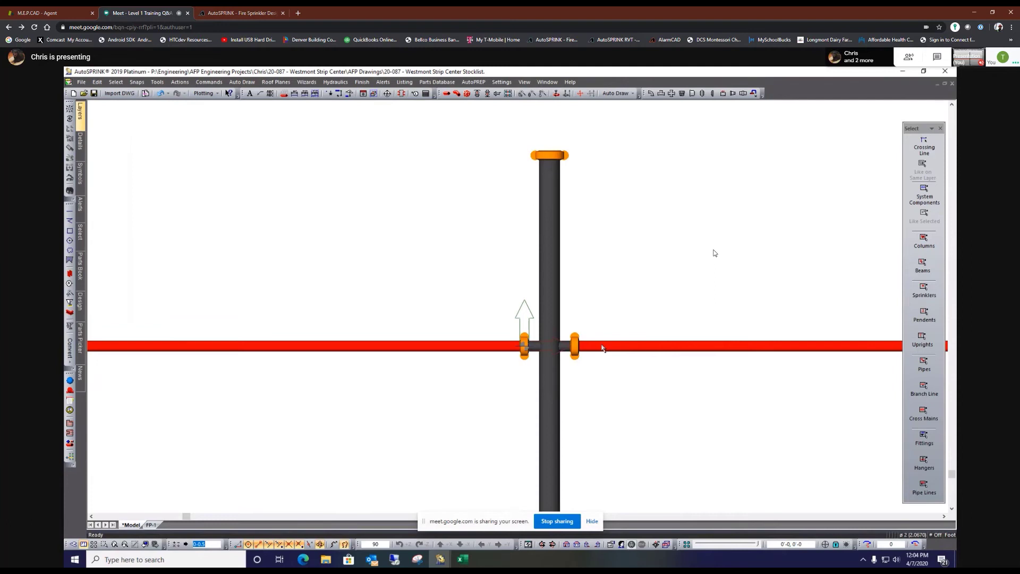
# Set the diameter of the branch line pipe right of the main to 1¼ and apply the properties
pyautogui.click(603, 348)
pyautogui.doubleClick(603, 346)
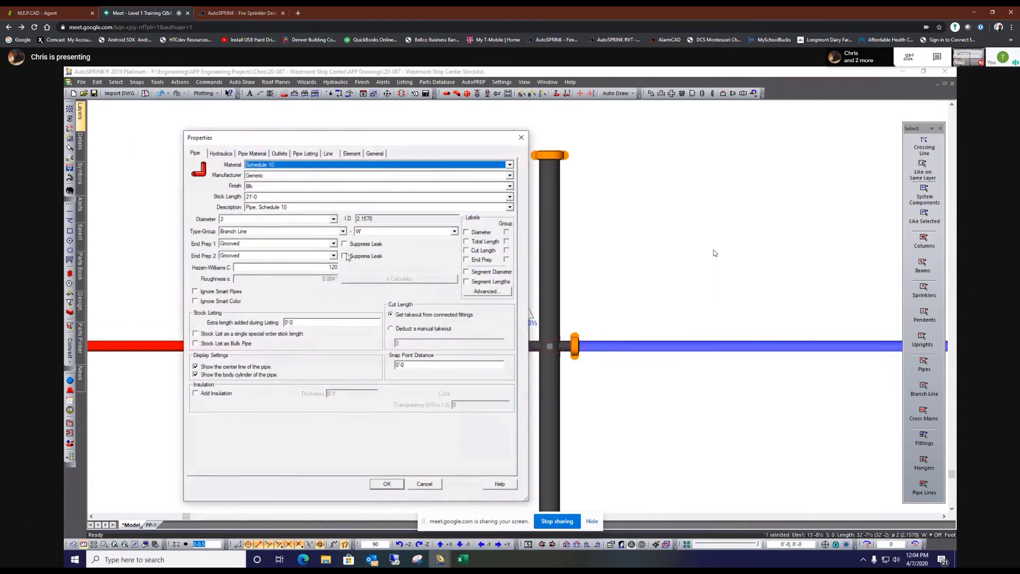
pyautogui.click(332, 221)
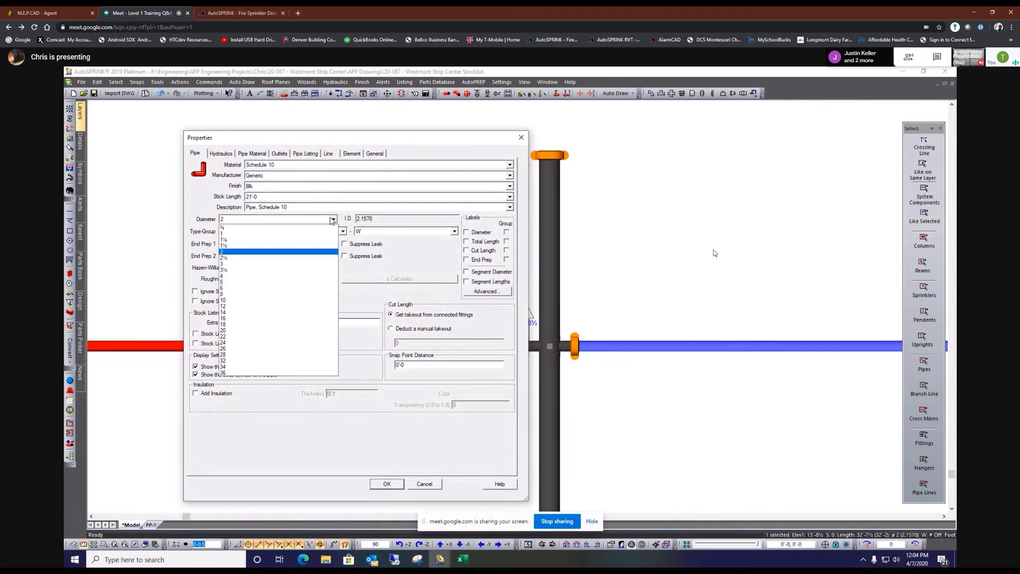
pyautogui.click(284, 244)
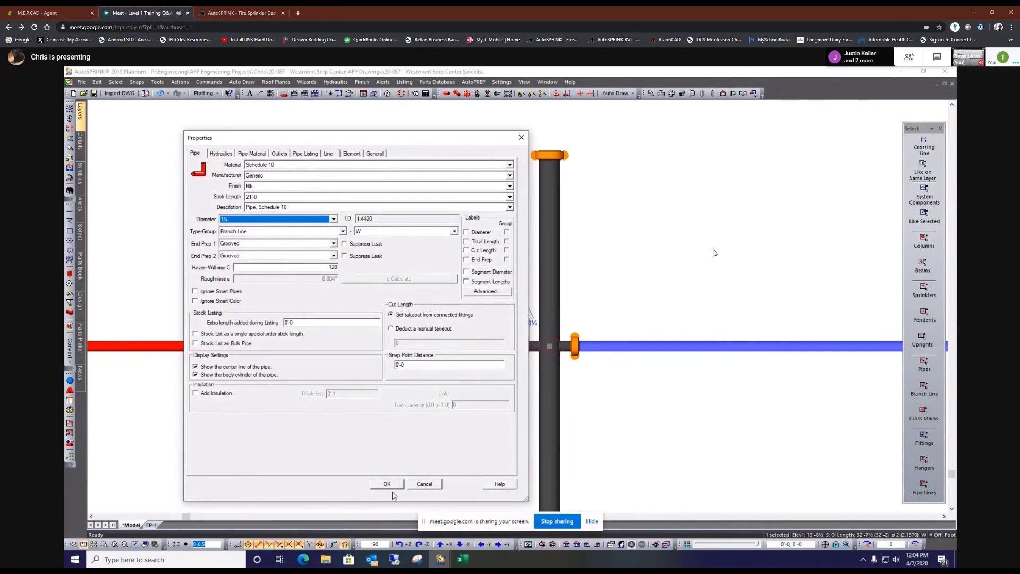
pyautogui.click(393, 484)
pyautogui.click(594, 422)
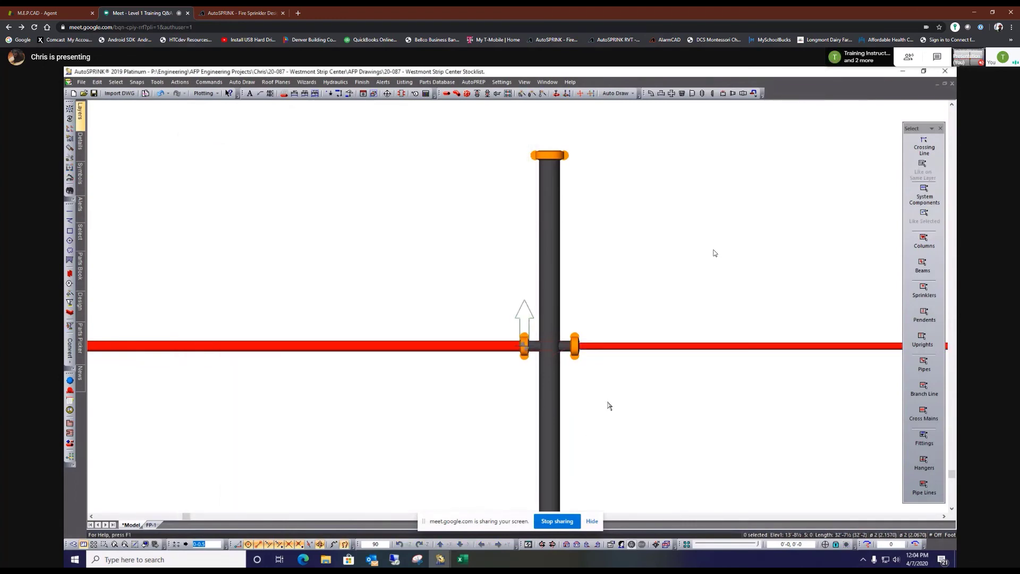
# Run Cleanup Intersections on the vertical main, accepting the 1¼ FireLock Coupling, Victaulic FireLock 009N Org Grv for the resized branch
pyautogui.click(552, 372)
pyautogui.rightClick(552, 372)
pyautogui.click(595, 264)
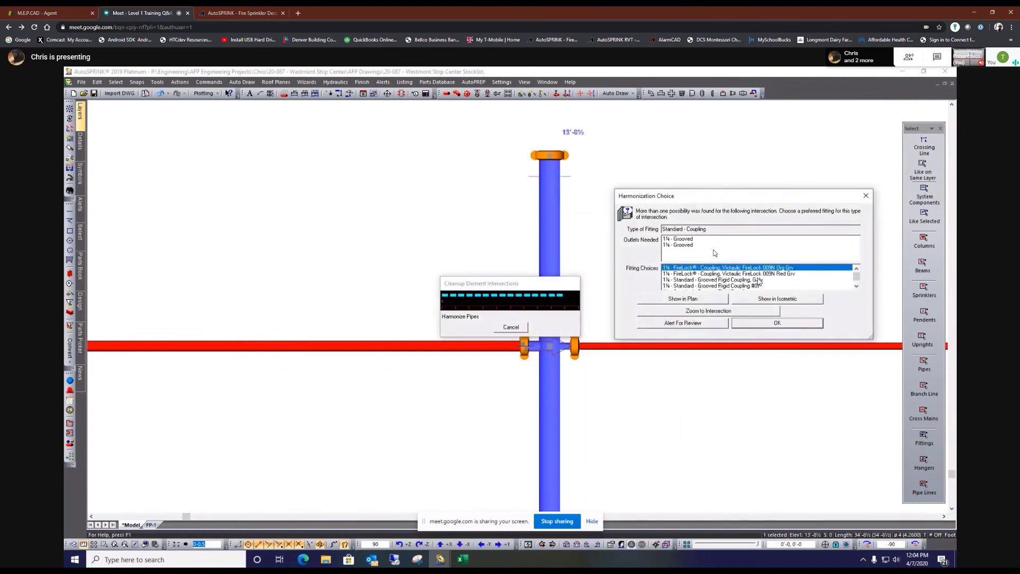
pyautogui.click(786, 326)
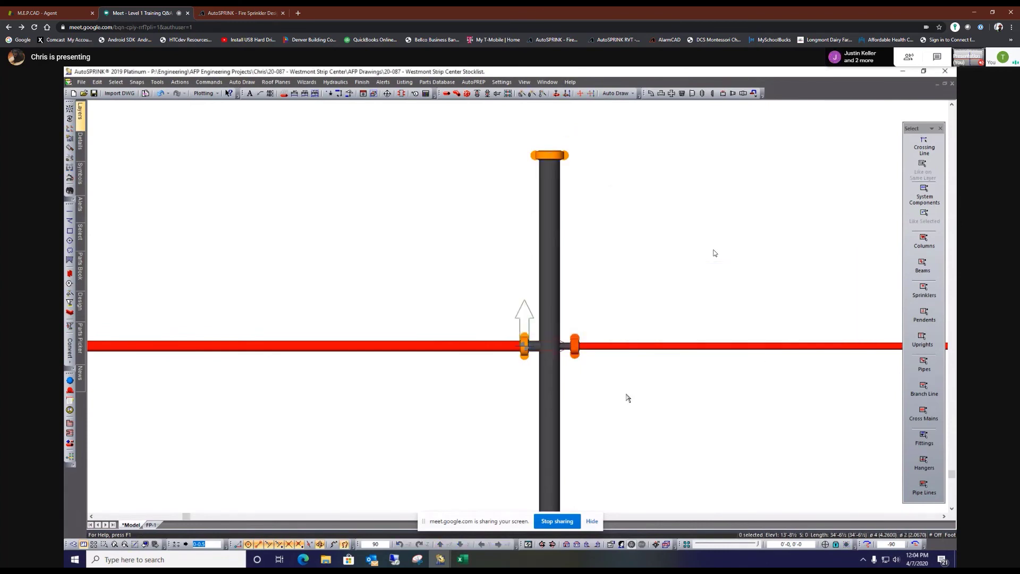
pyautogui.scroll(3, 565, 348)
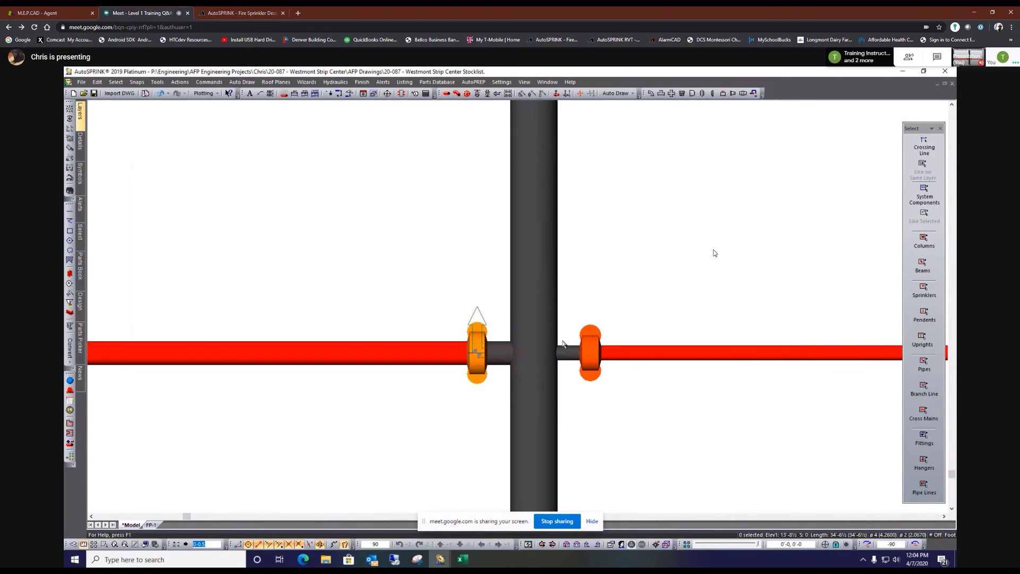
pyautogui.scroll(-1, 563, 344)
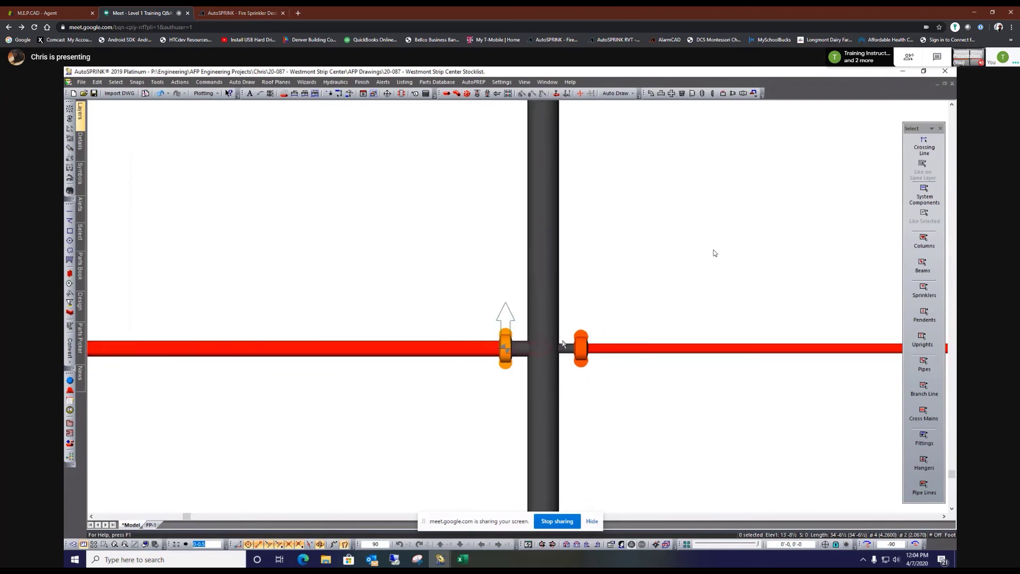
# Repeat Cleanup Intersections on the vertical main alone
pyautogui.click(627, 349)
pyautogui.click(557, 396)
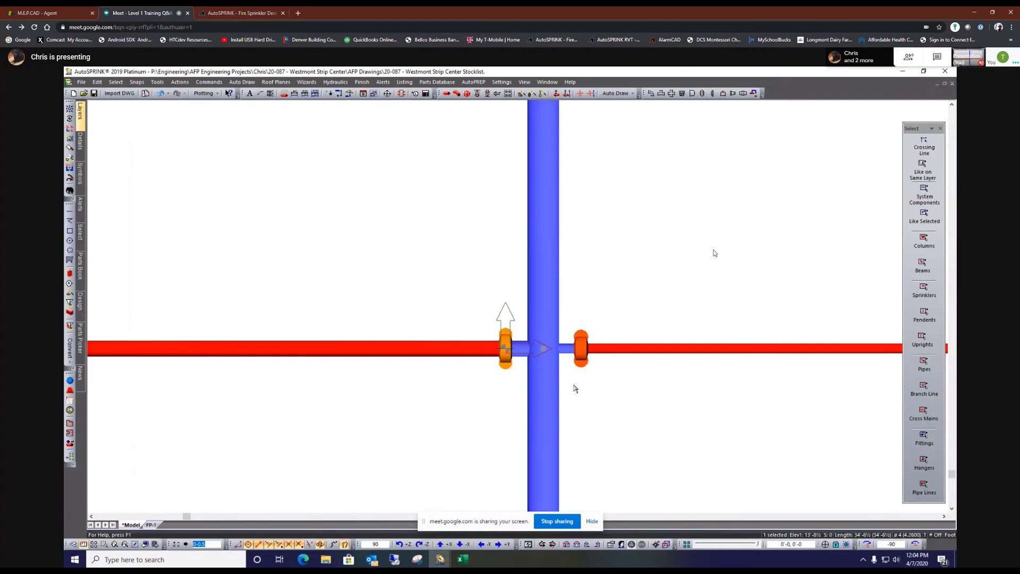
pyautogui.press('Escape')
pyautogui.scroll(-3, 559, 375)
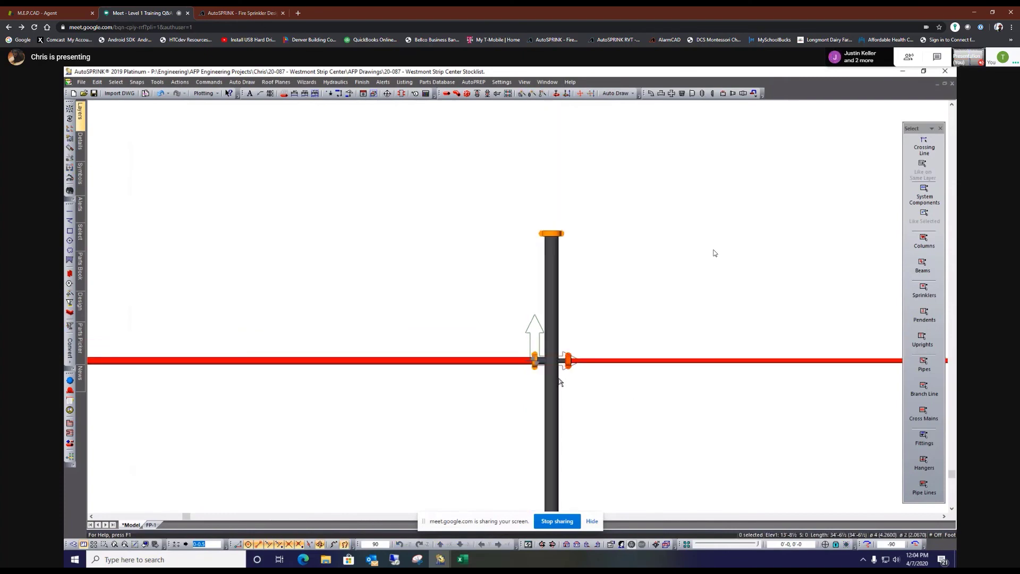
pyautogui.rightClick(558, 382)
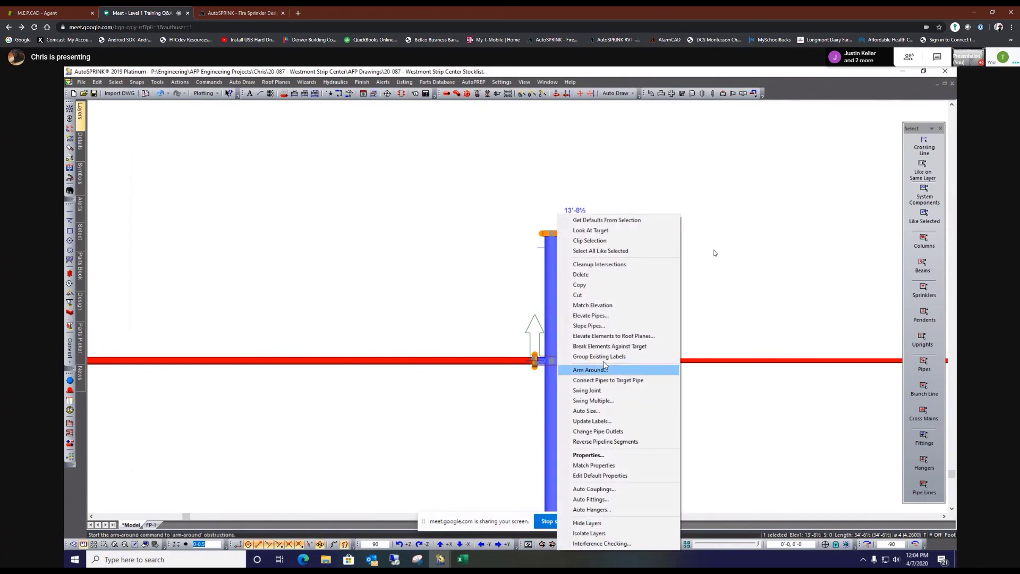
pyautogui.click(618, 271)
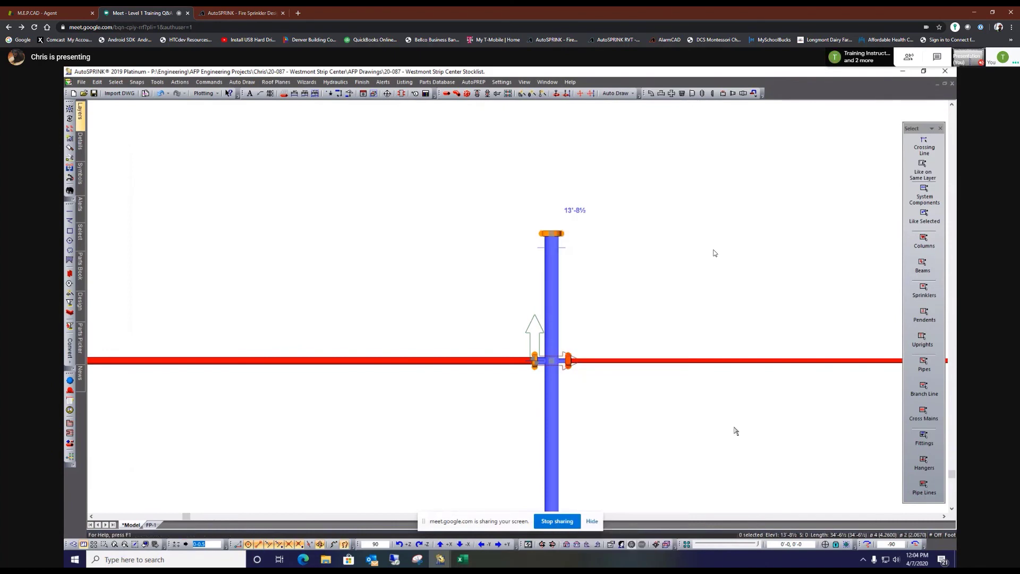
pyautogui.scroll(3, 505, 367)
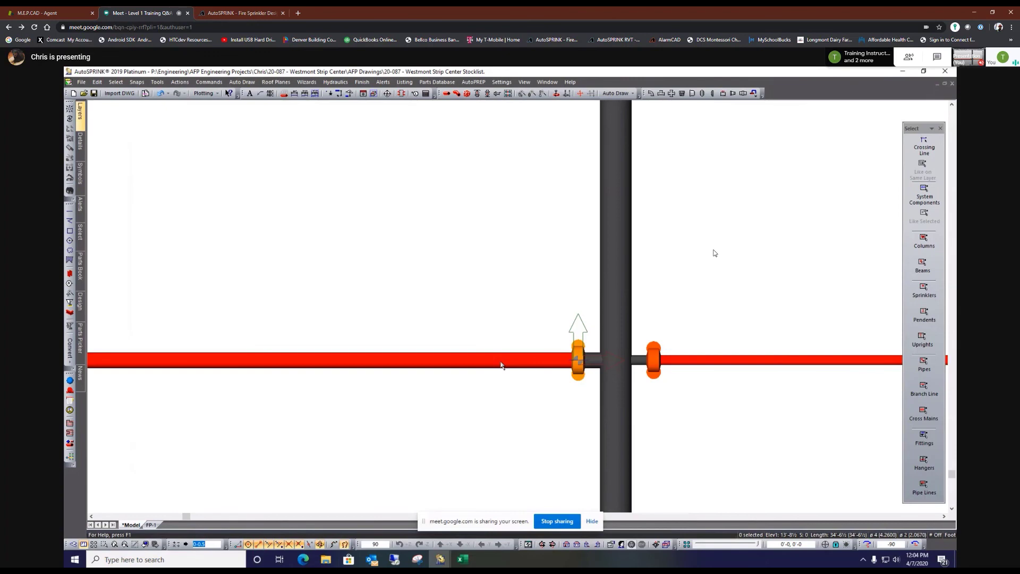
pyautogui.scroll(-5, 501, 366)
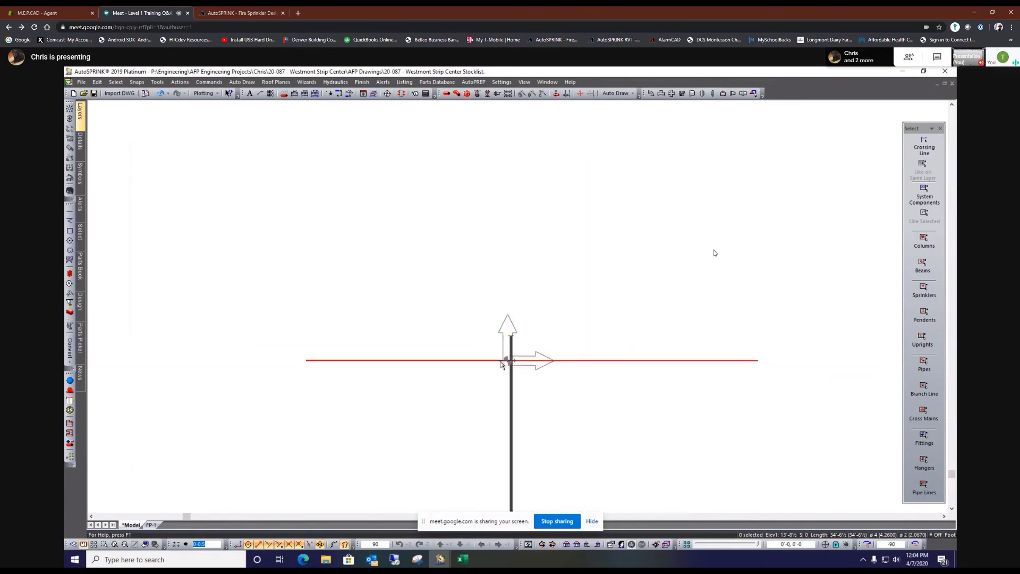
pyautogui.scroll(5, 502, 364)
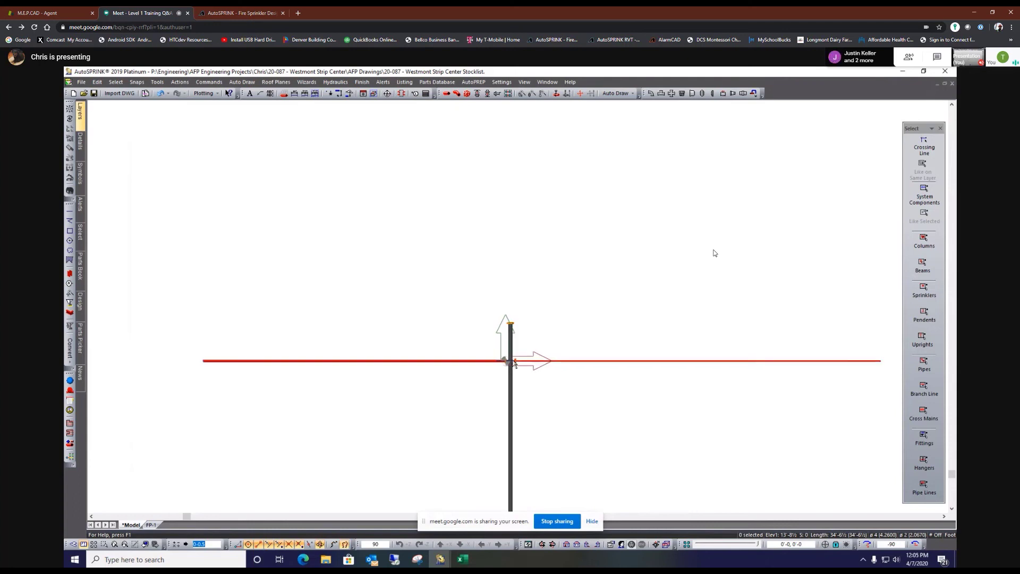
pyautogui.scroll(-5, 515, 368)
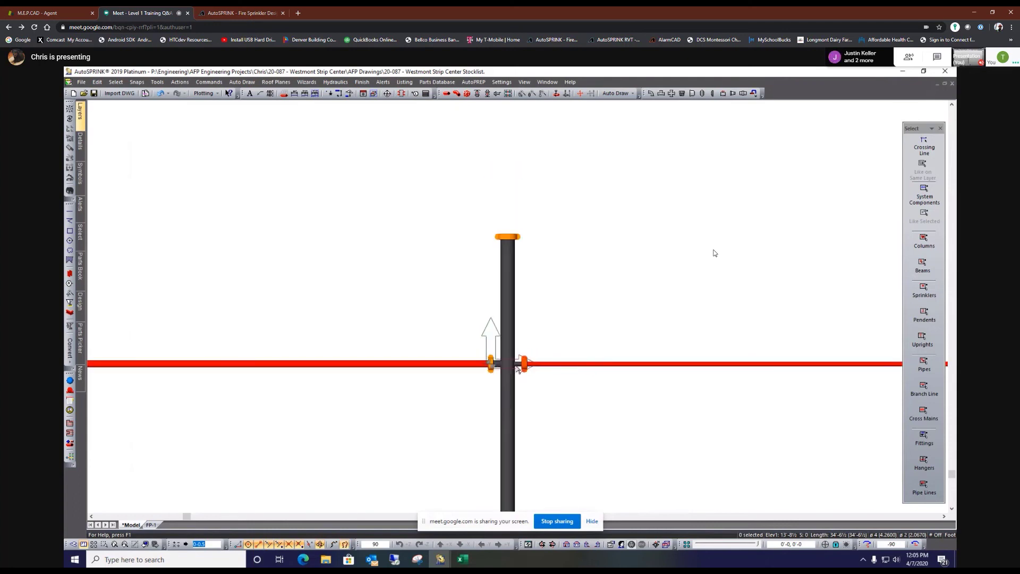